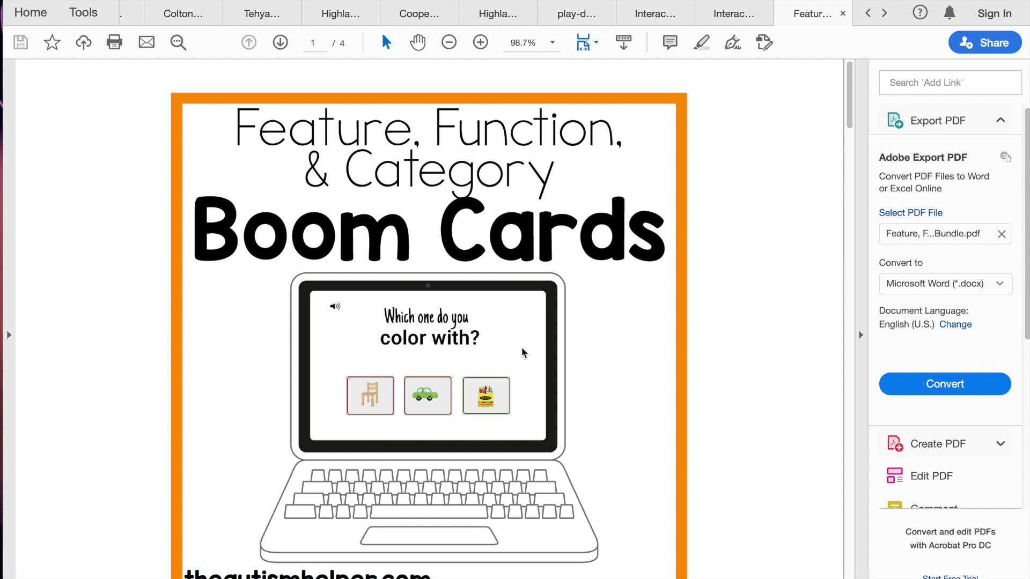
# Scroll through the Boom Cards PDF to the page-2 steps for redeeming cards and creating an account.
pyautogui.scroll(-3, 553, 319)
pyautogui.scroll(1, 552, 319)
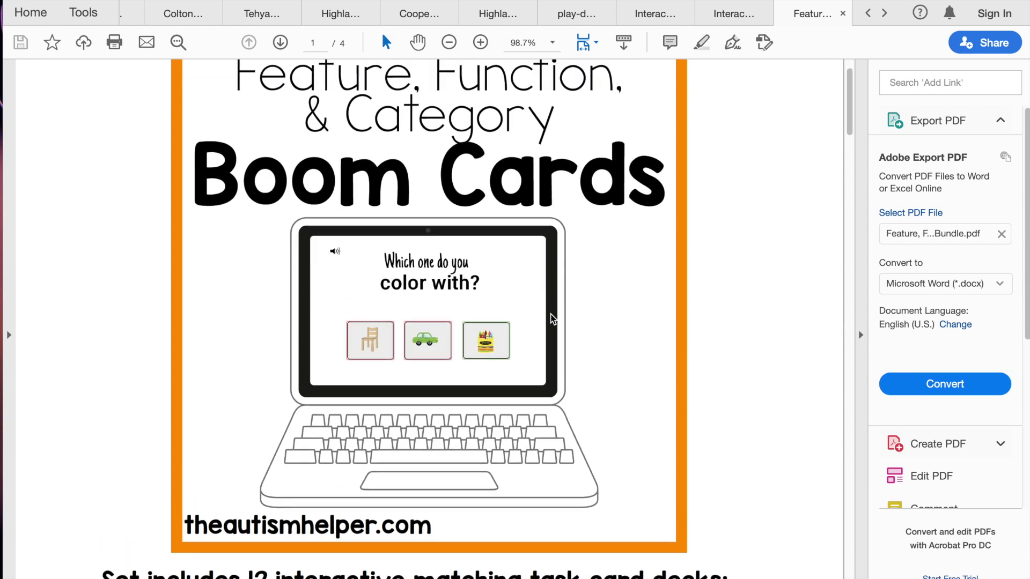
pyautogui.scroll(-15, 553, 320)
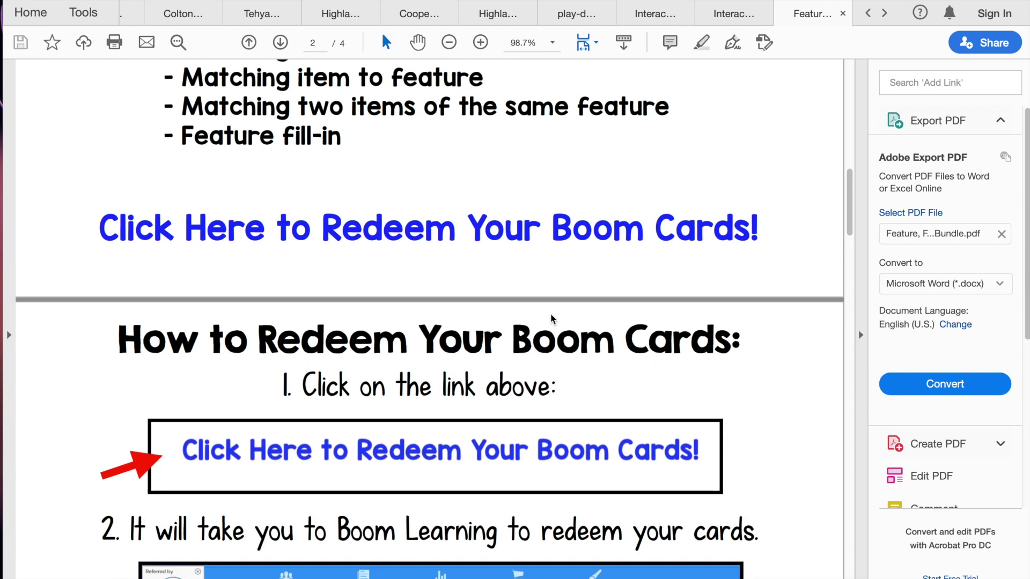
pyautogui.scroll(-8, 553, 320)
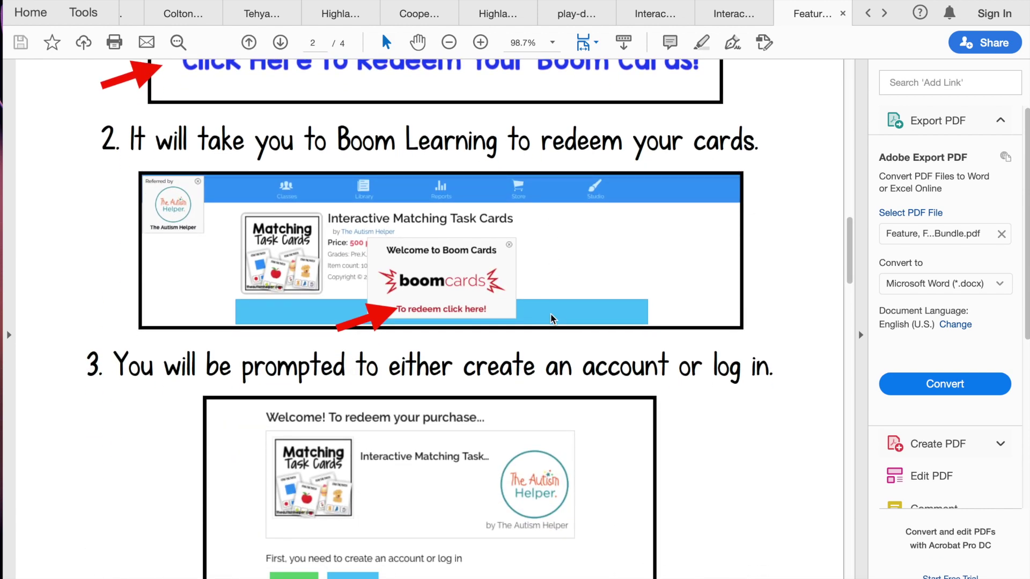
pyautogui.scroll(-3, 552, 319)
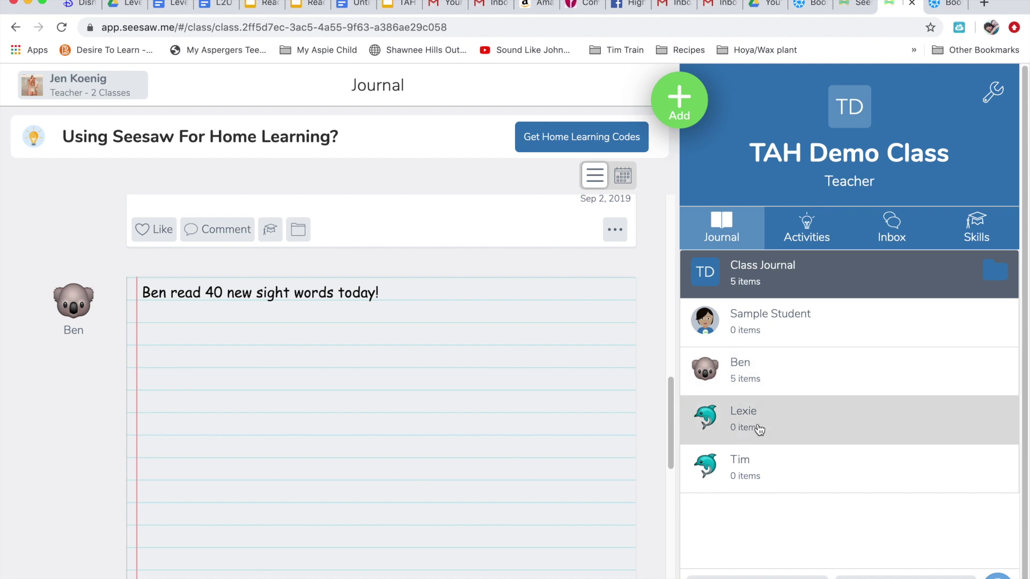
# Switch to the Boom Learning tab showing the TAH Demo class's four-student roster.
pyautogui.click(803, 11)
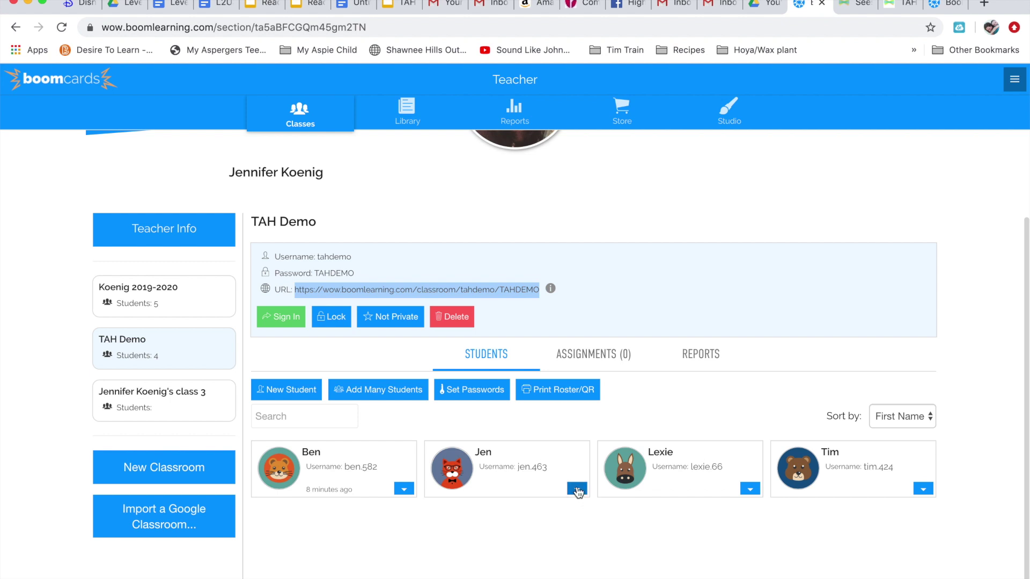
# Give the third TAH Demo student a new Boom Learning password, abandoning an accidental change on the second student.
pyautogui.click(577, 489)
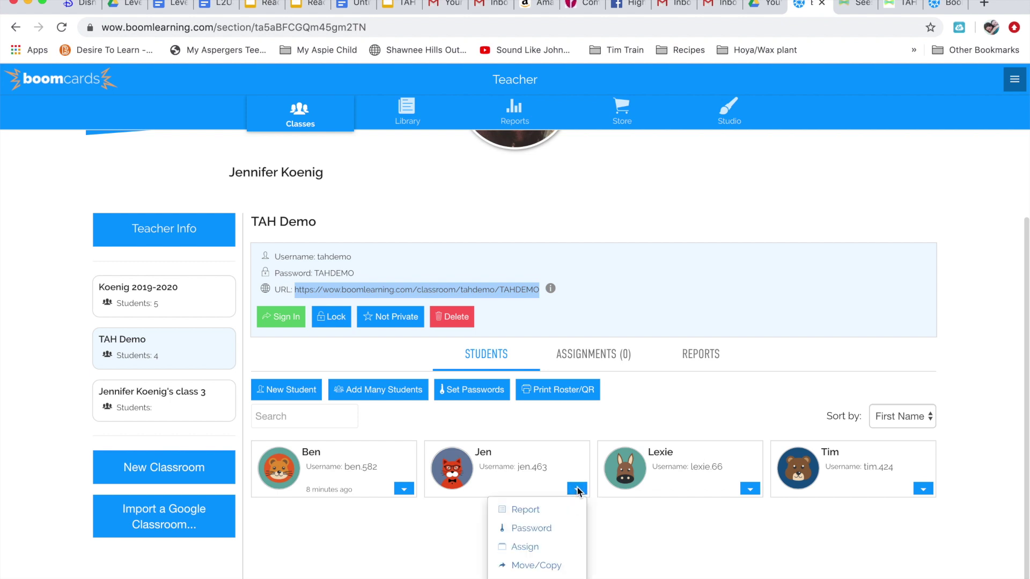
pyautogui.click(545, 528)
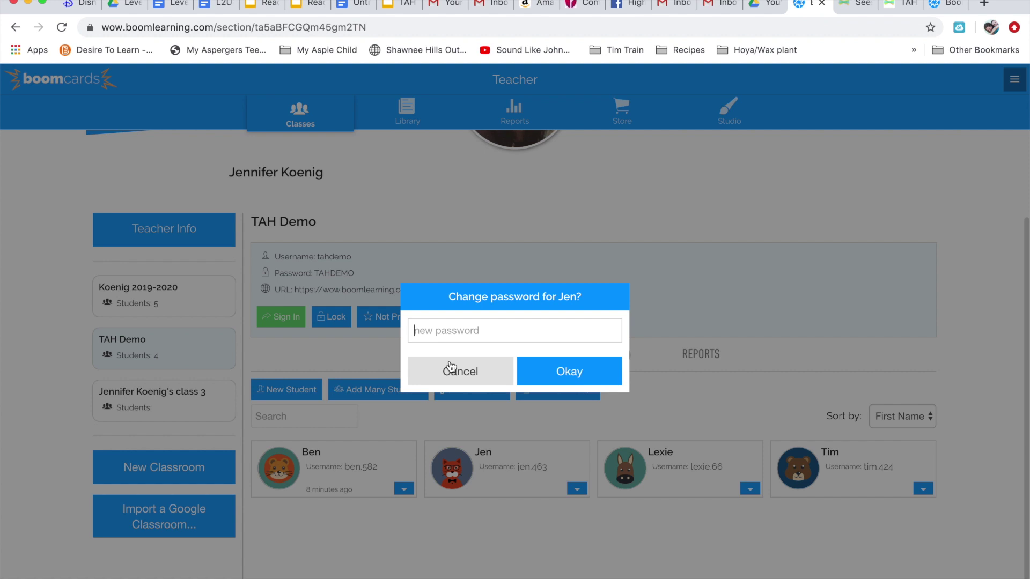
pyautogui.click(455, 380)
pyautogui.click(749, 491)
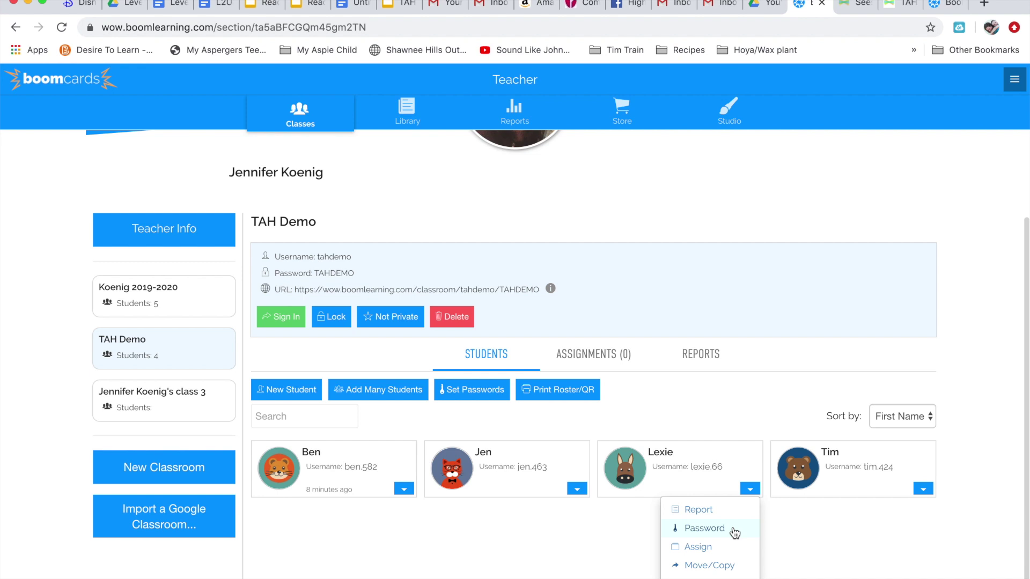
pyautogui.click(735, 531)
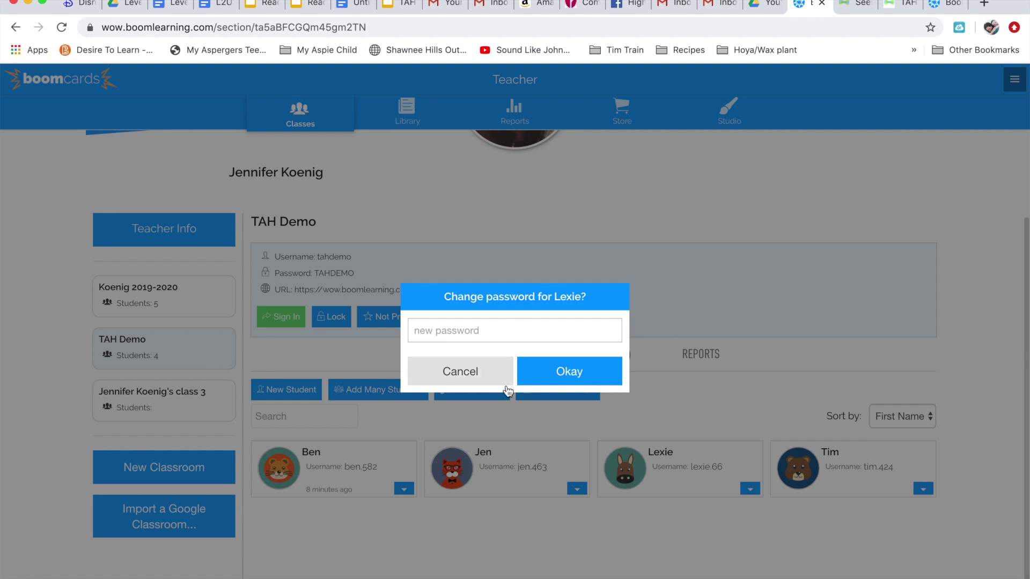
pyautogui.click(587, 370)
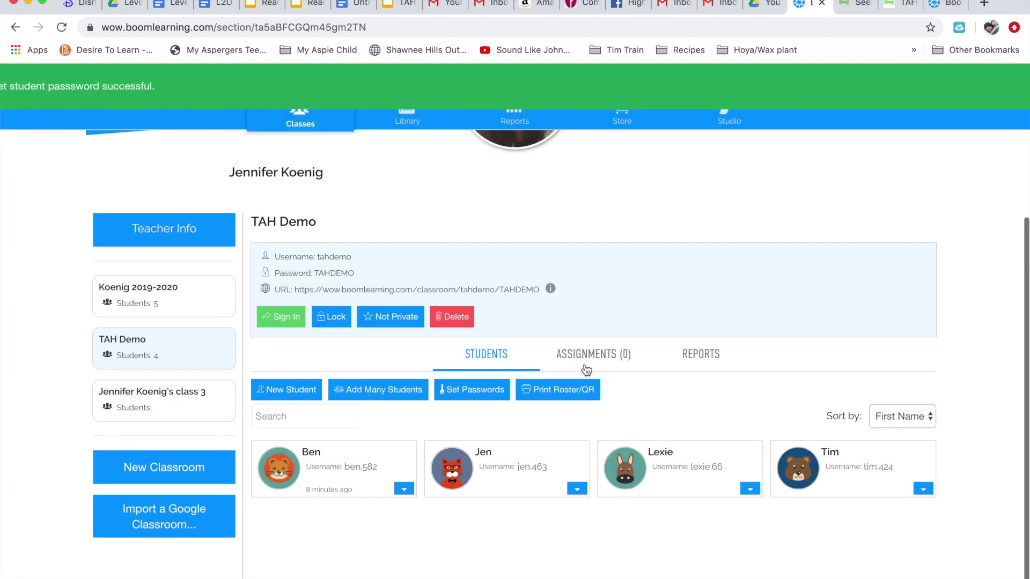
# Assign the Animals: Word to Picture, Item to Function and Item to Feature decks to the third student.
pyautogui.click(751, 490)
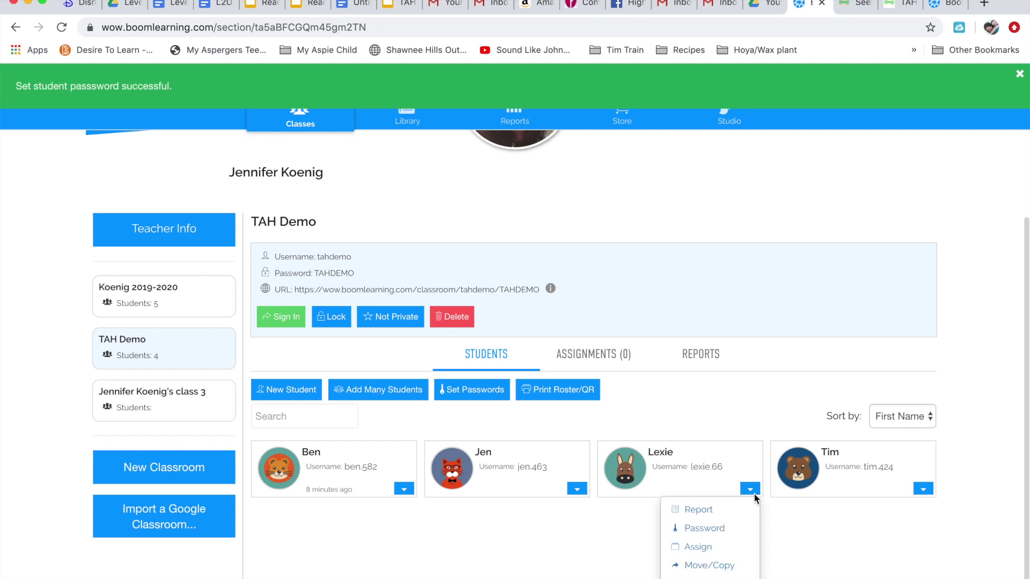
pyautogui.click(725, 547)
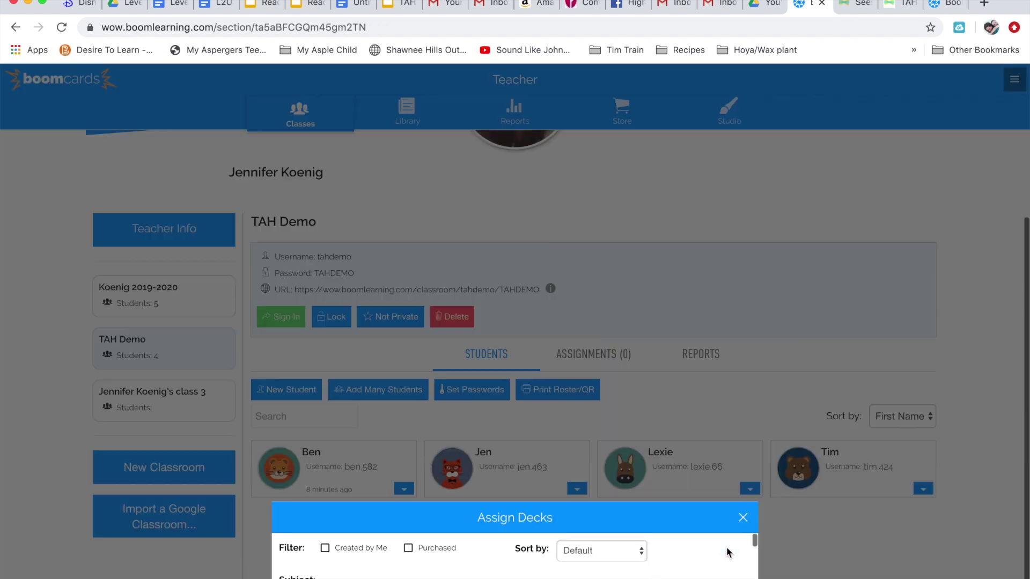
pyautogui.scroll(-10, 533, 443)
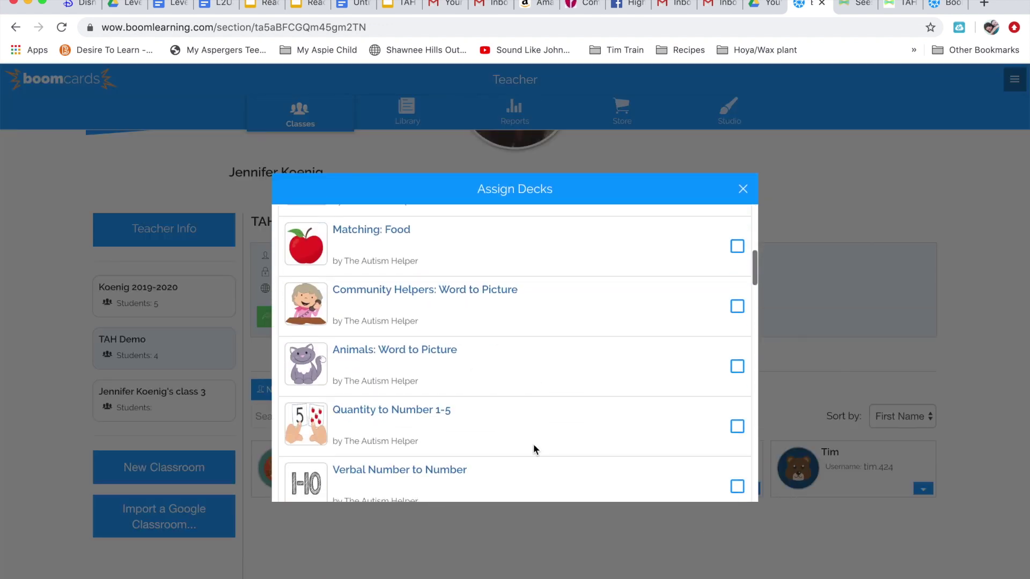
pyautogui.click(737, 368)
pyautogui.scroll(-3, 700, 359)
pyautogui.click(735, 395)
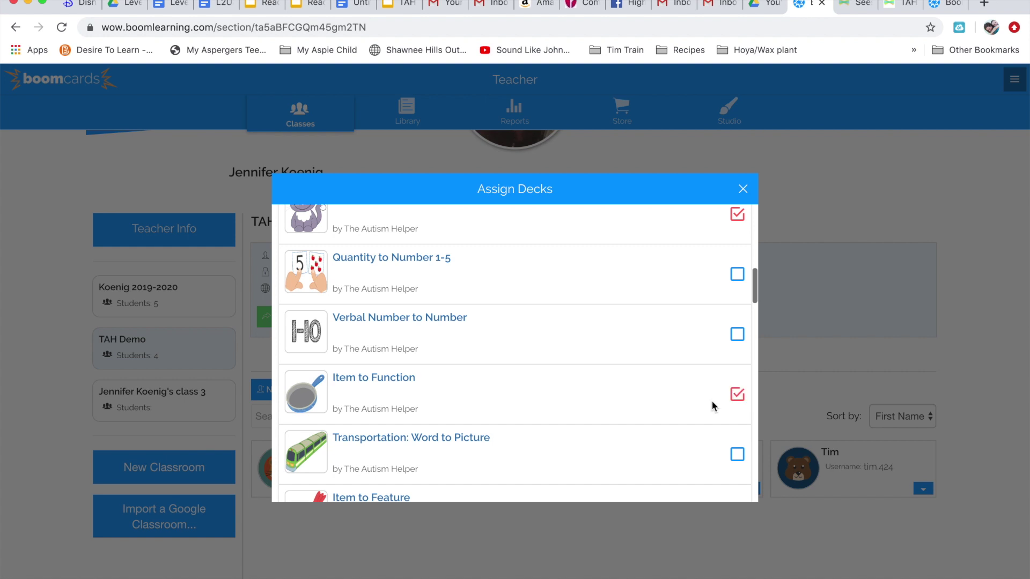
pyautogui.scroll(-2, 711, 400)
pyautogui.click(737, 439)
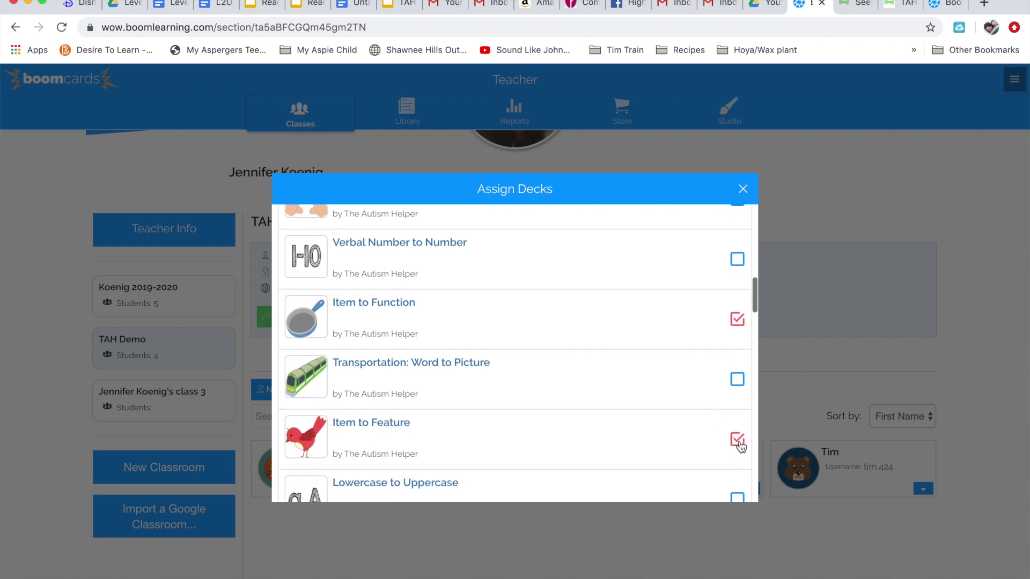
# Close the deck list, copy the Boom Learning classroom URL, and return to Seesaw.
pyautogui.click(744, 190)
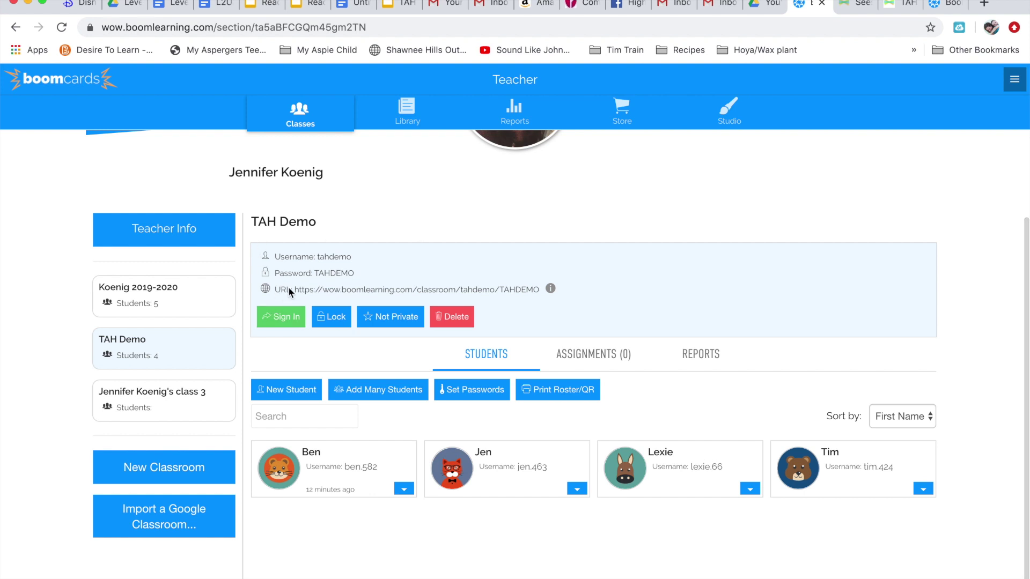
pyautogui.moveTo(294, 290); pyautogui.dragTo(538, 291)
pyautogui.press('super+c')
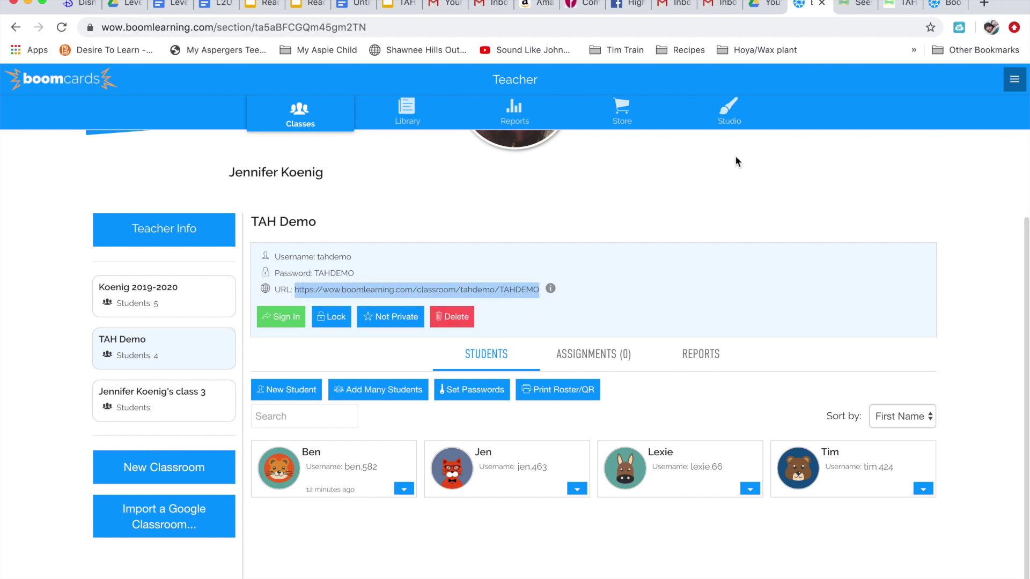
pyautogui.click(896, 8)
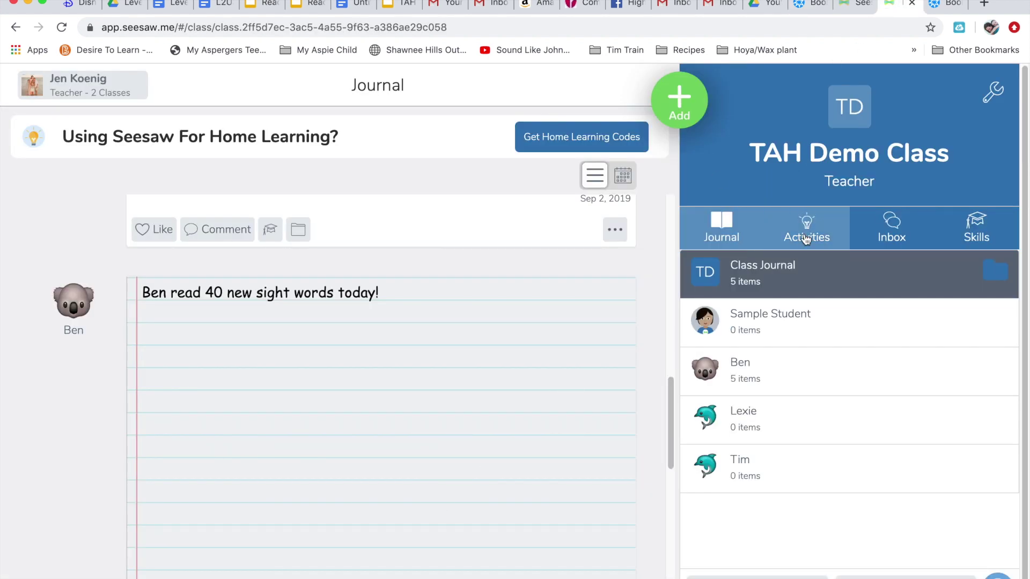
# Start a Post Student Work link post and paste in the Boom Learning classroom URL.
pyautogui.click(680, 110)
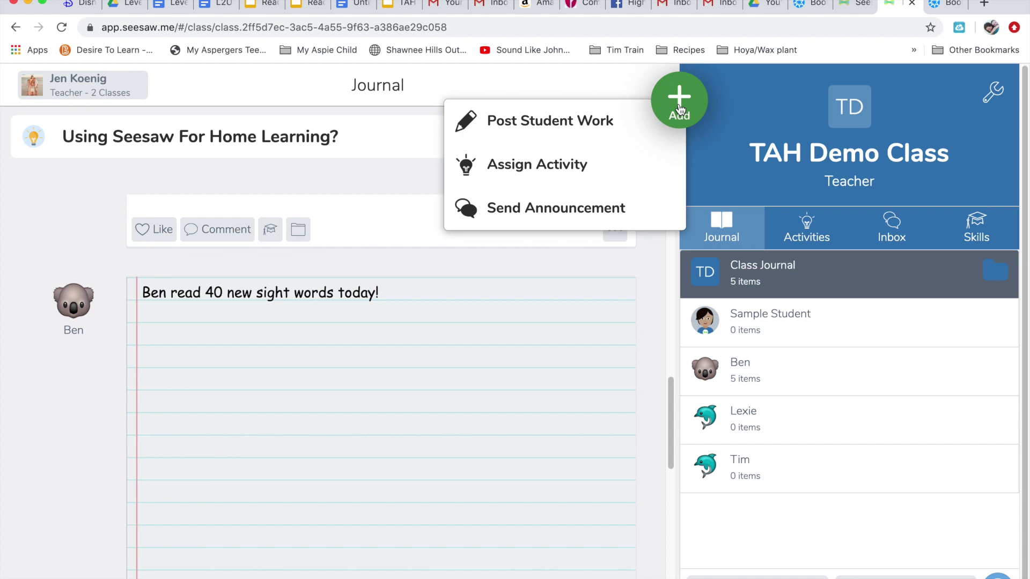
pyautogui.click(591, 127)
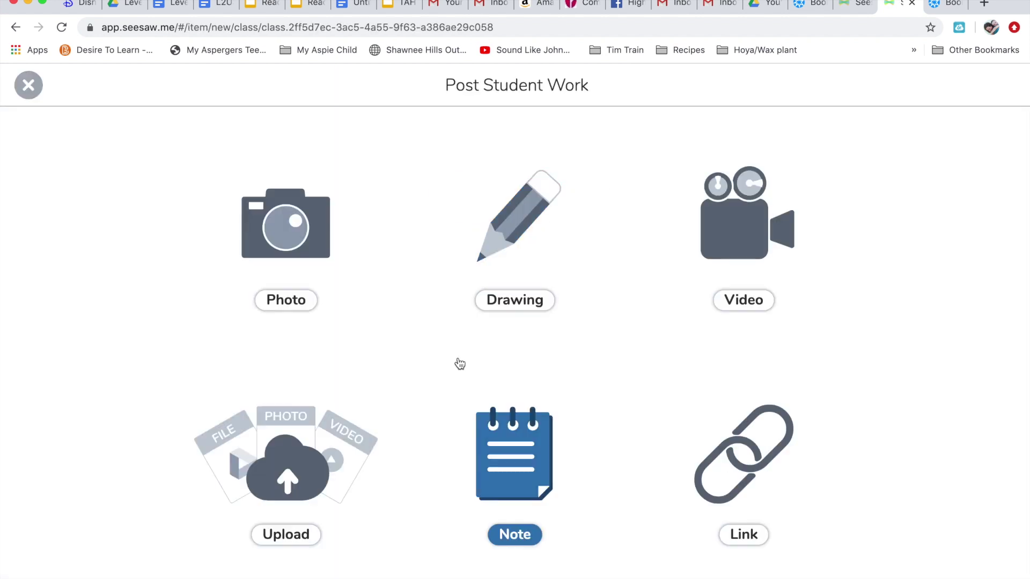
pyautogui.click(751, 482)
pyautogui.press('super+v')
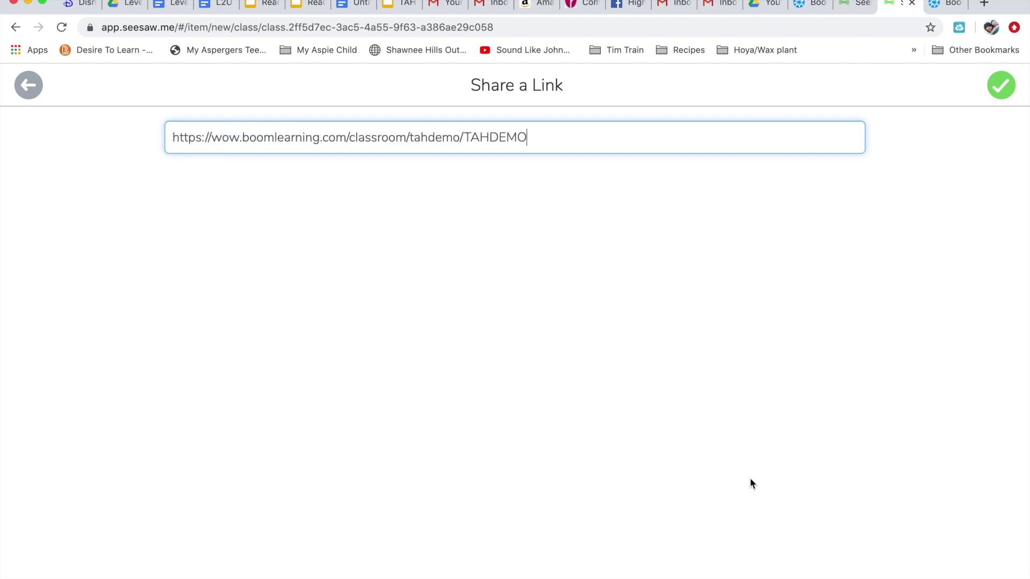
# Add a caption telling the student to log in with her password and complete her assigned decks.
pyautogui.click(1001, 86)
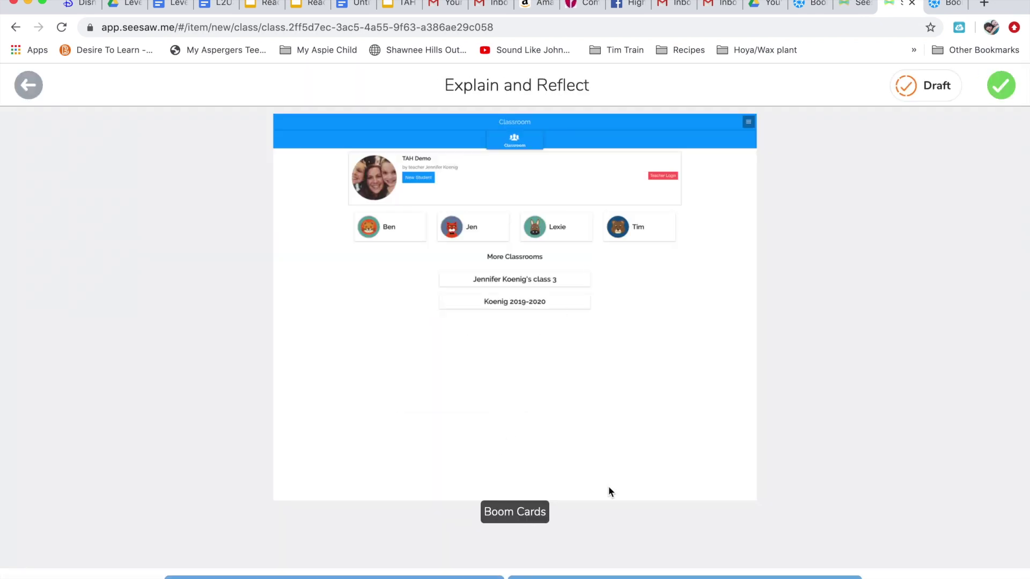
pyautogui.click(617, 577)
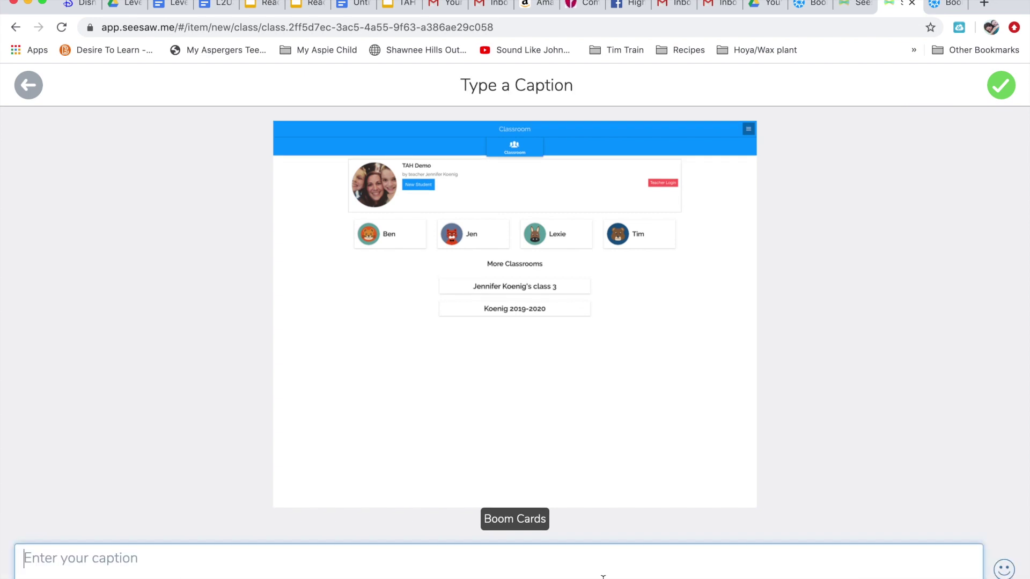
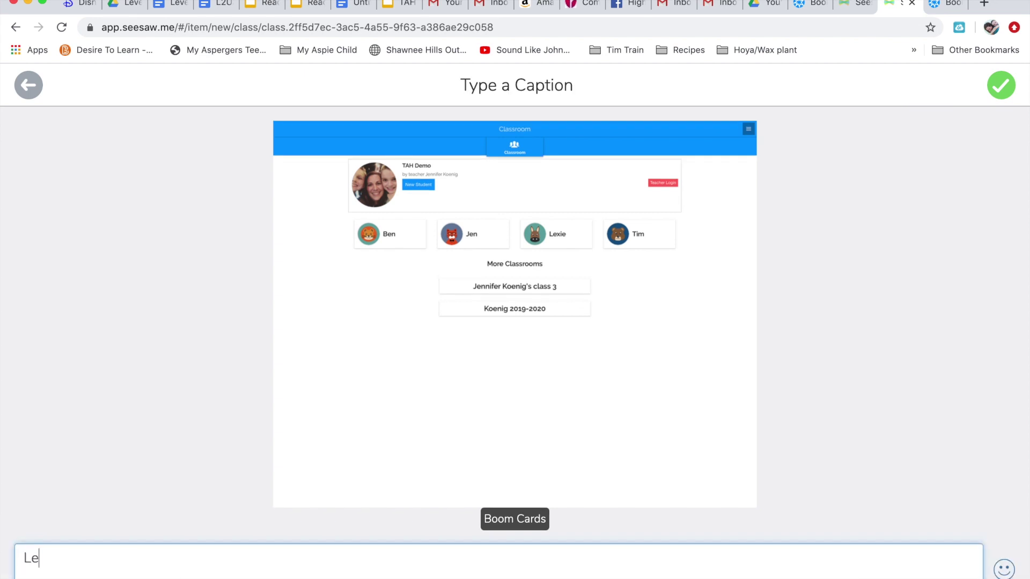
pyautogui.press('BackSpace')
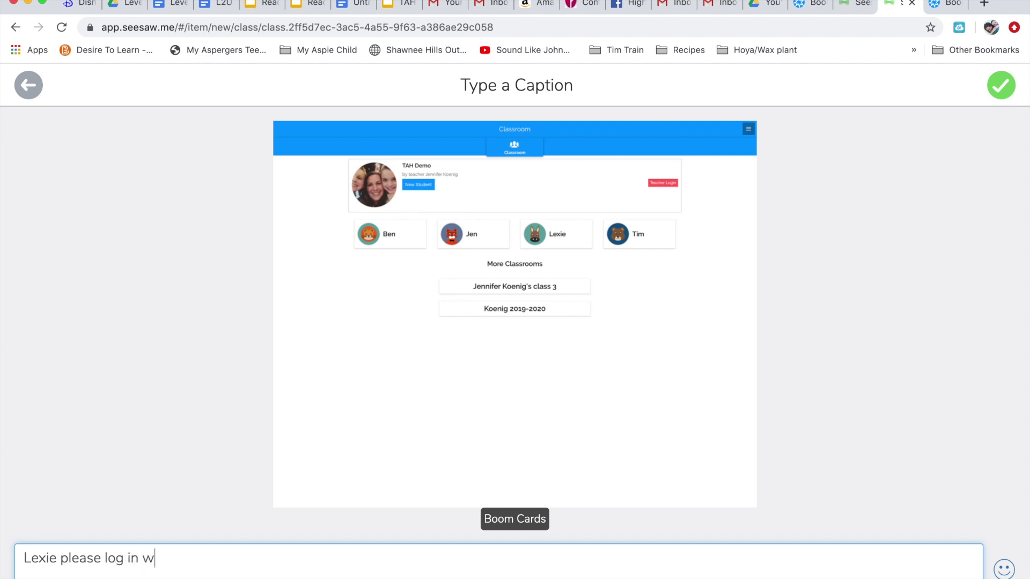
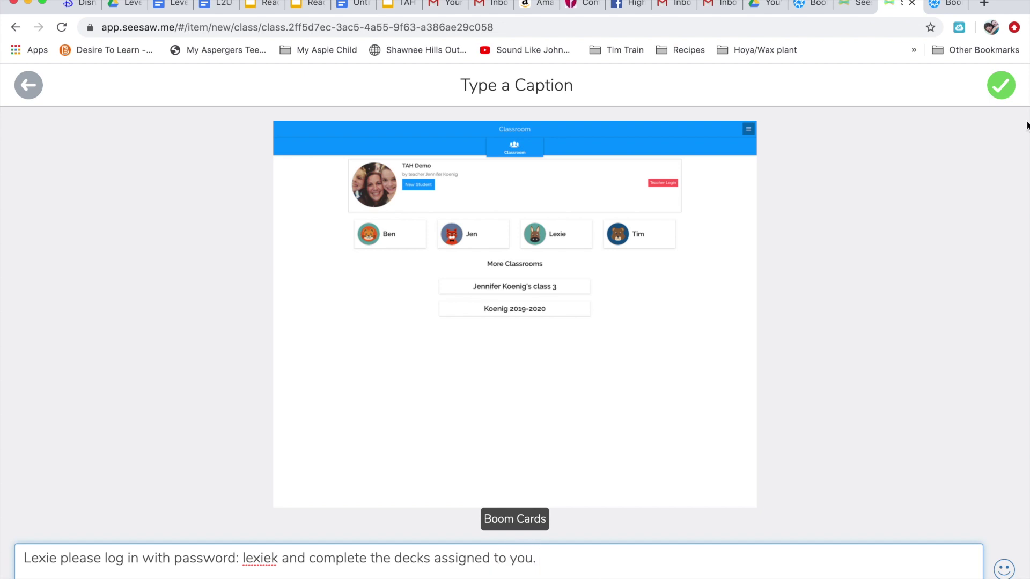
pyautogui.click(1002, 87)
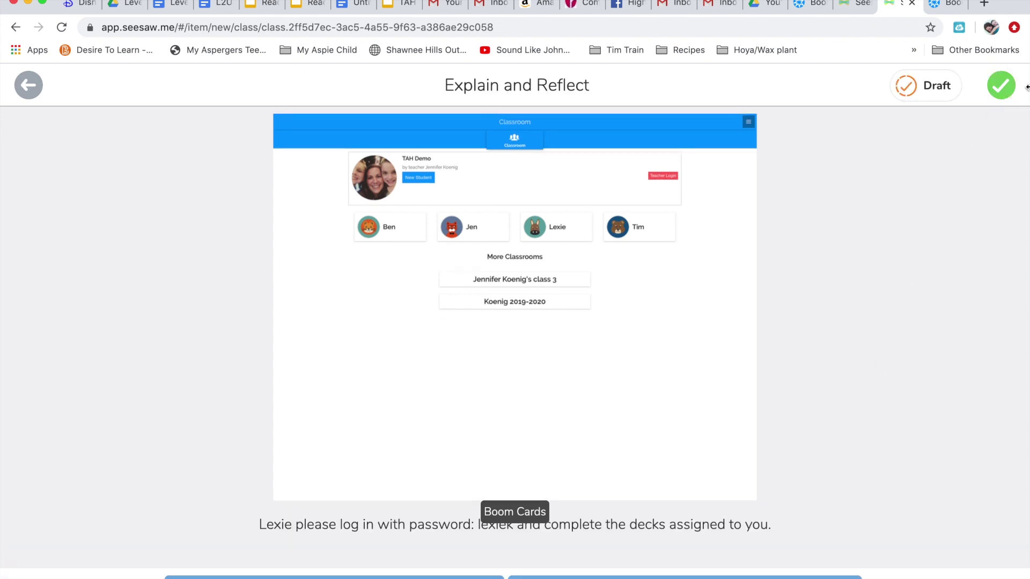
pyautogui.click(1008, 95)
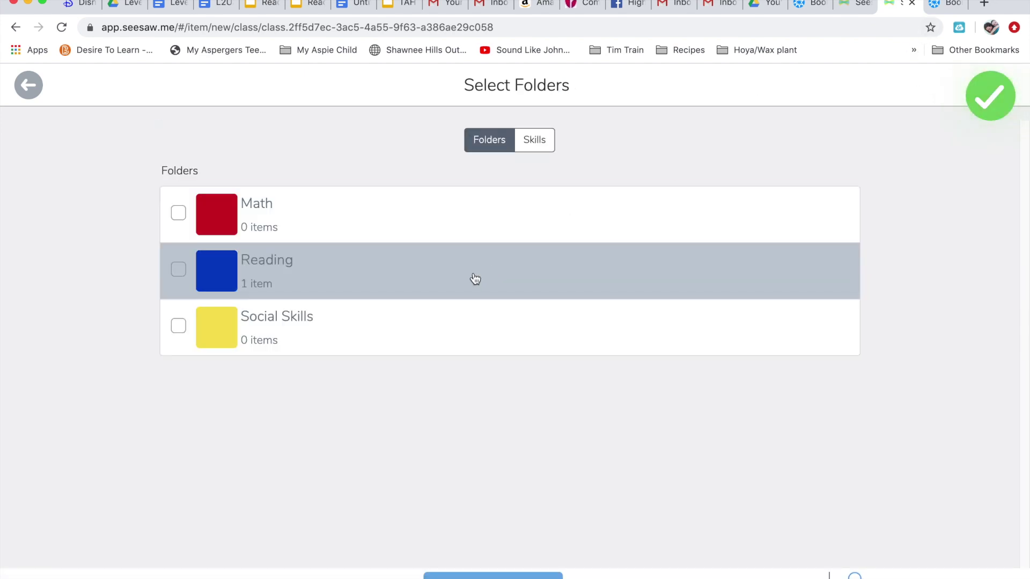
# File the Boom Cards link post in the Reading folder and upload it to the student's journal.
pyautogui.click(476, 279)
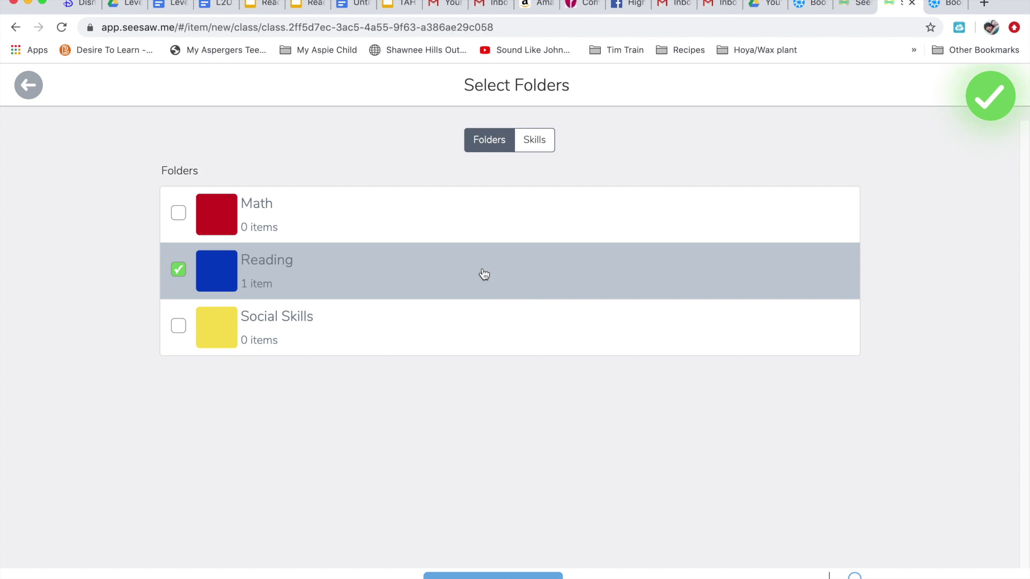
pyautogui.click(994, 105)
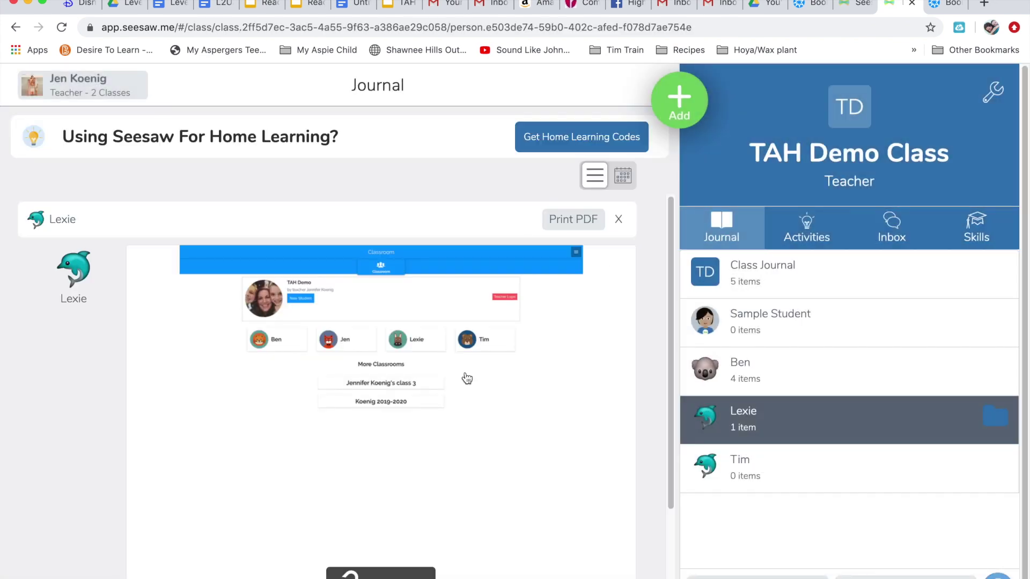
pyautogui.scroll(-3, 467, 379)
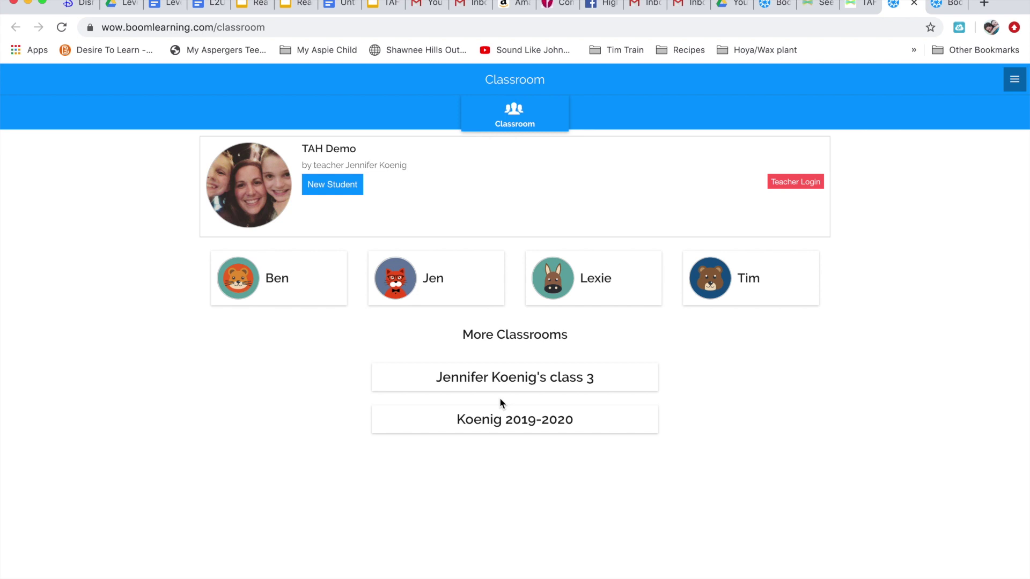
# Sign into Boom Learning as the student with her password, view her assigned decks, then return to Seesaw.
pyautogui.click(617, 280)
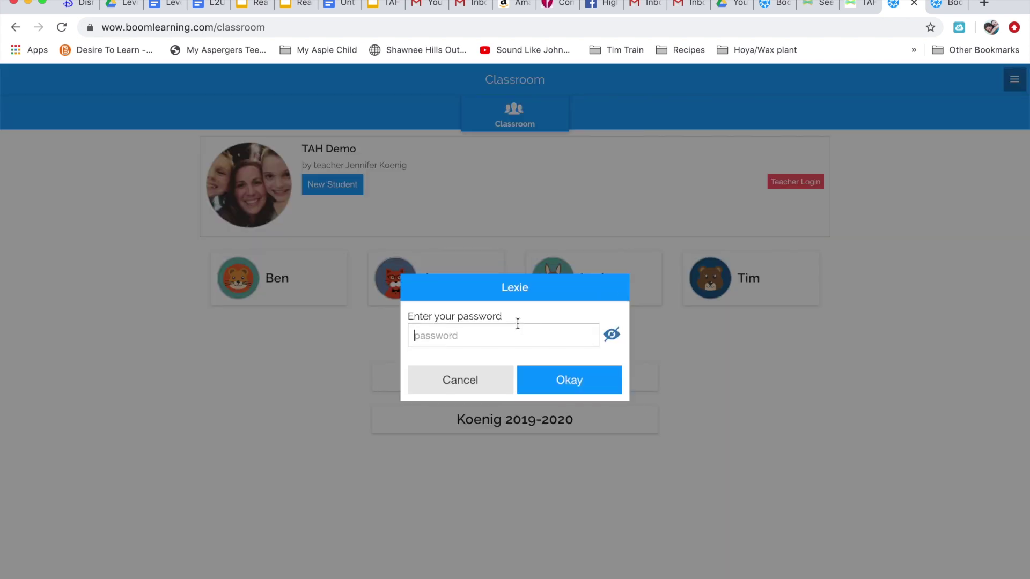
pyautogui.write('*****')
pyautogui.click(541, 378)
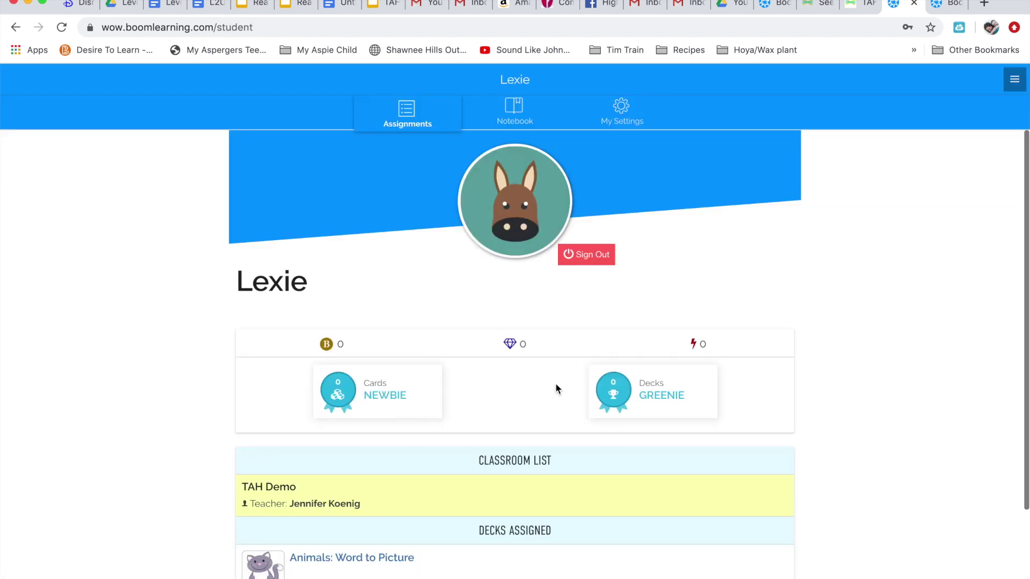
pyautogui.scroll(-3, 556, 388)
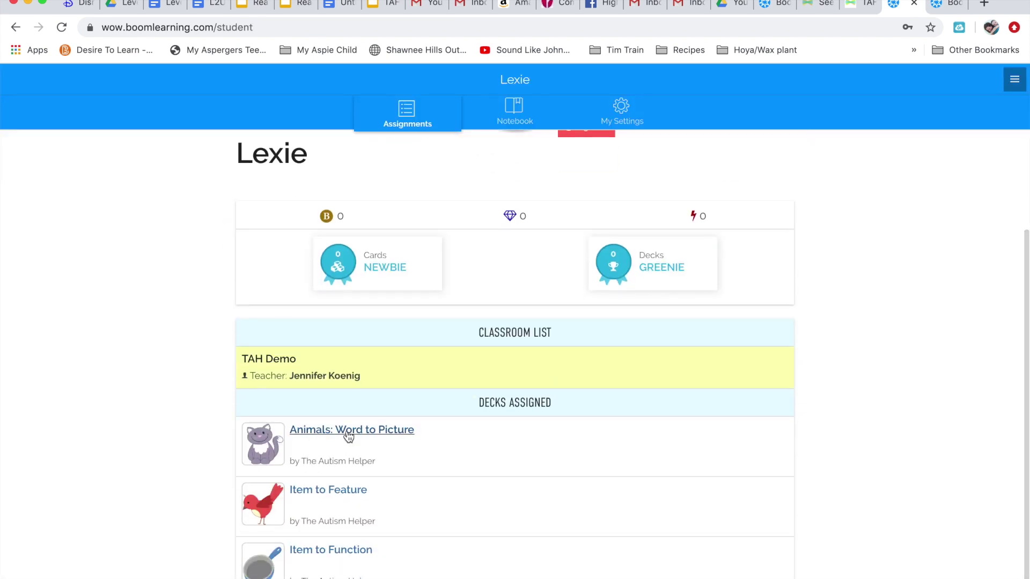
pyautogui.click(861, 10)
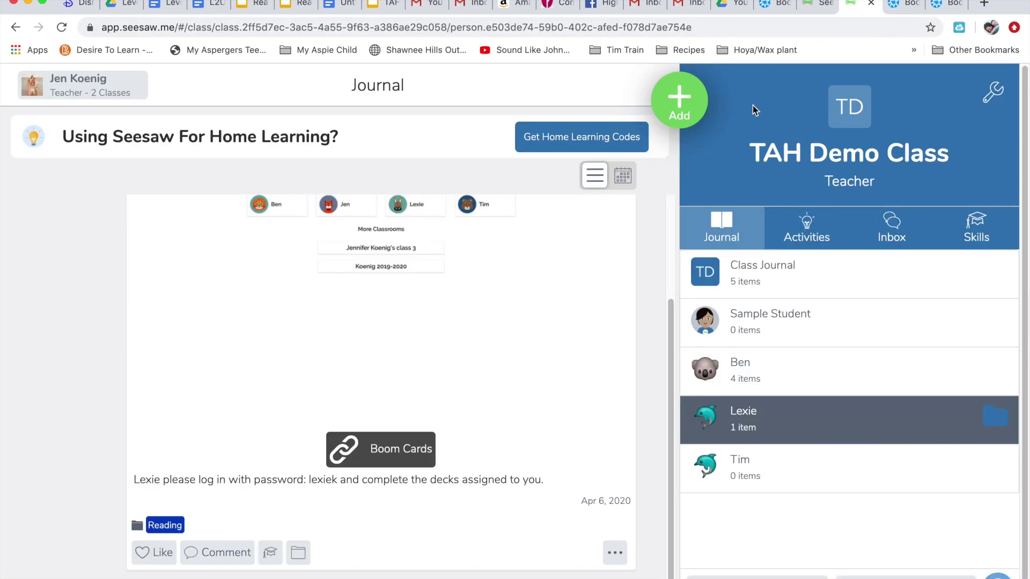
# From the Activities tab, choose Add > Assign Activity and start creating a new activity.
pyautogui.click(785, 235)
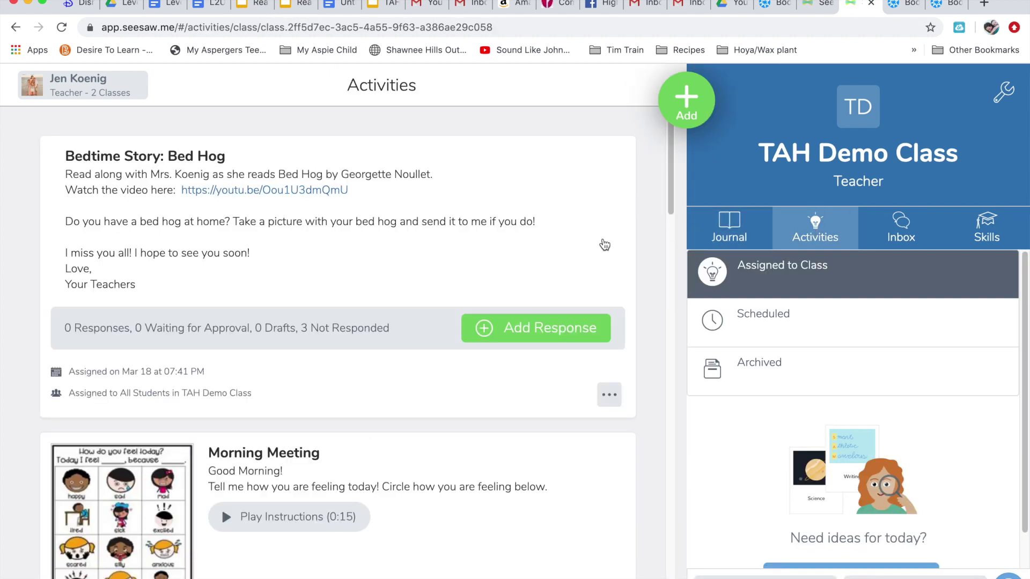
pyautogui.click(695, 102)
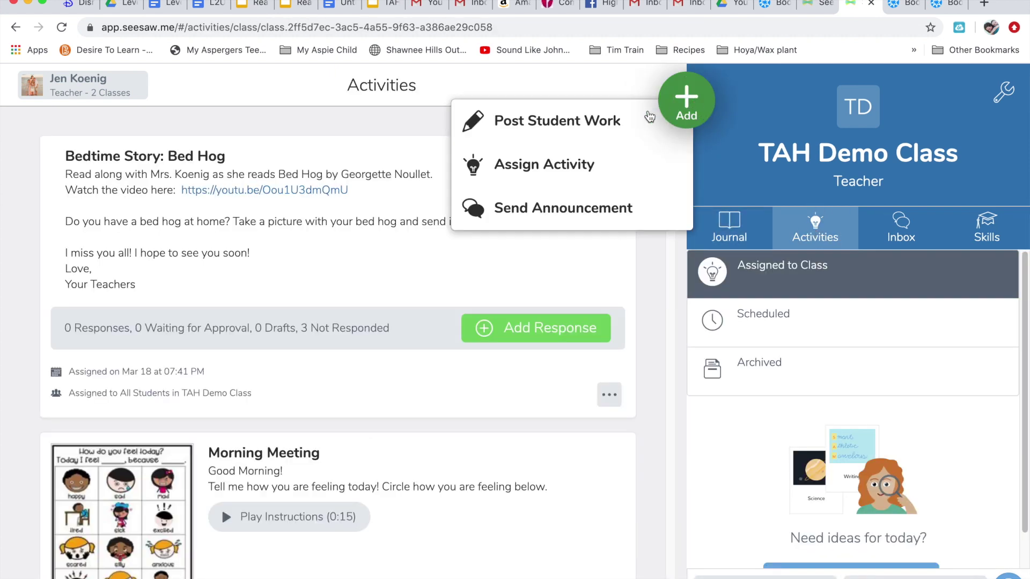
pyautogui.click(578, 168)
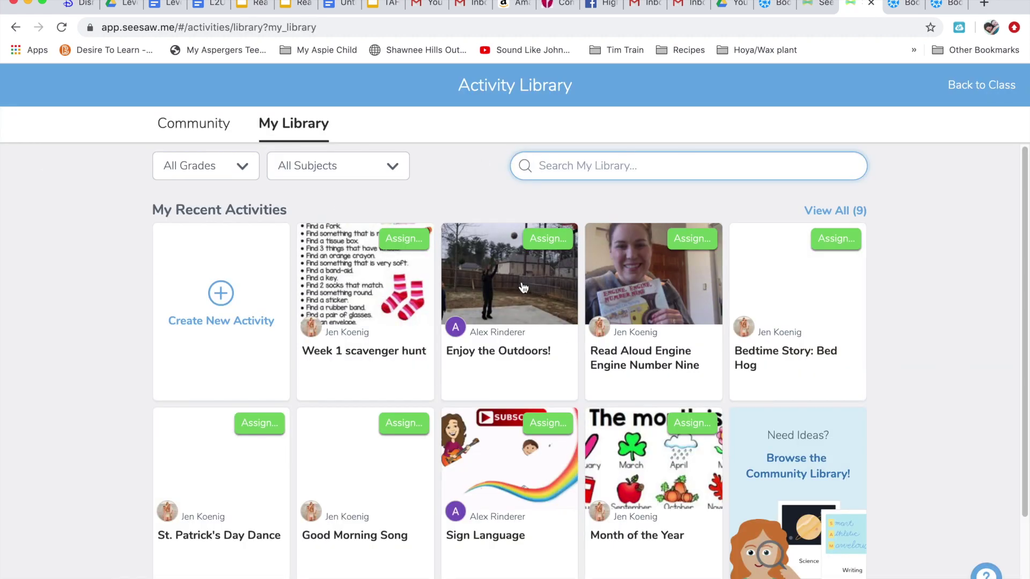
pyautogui.click(218, 305)
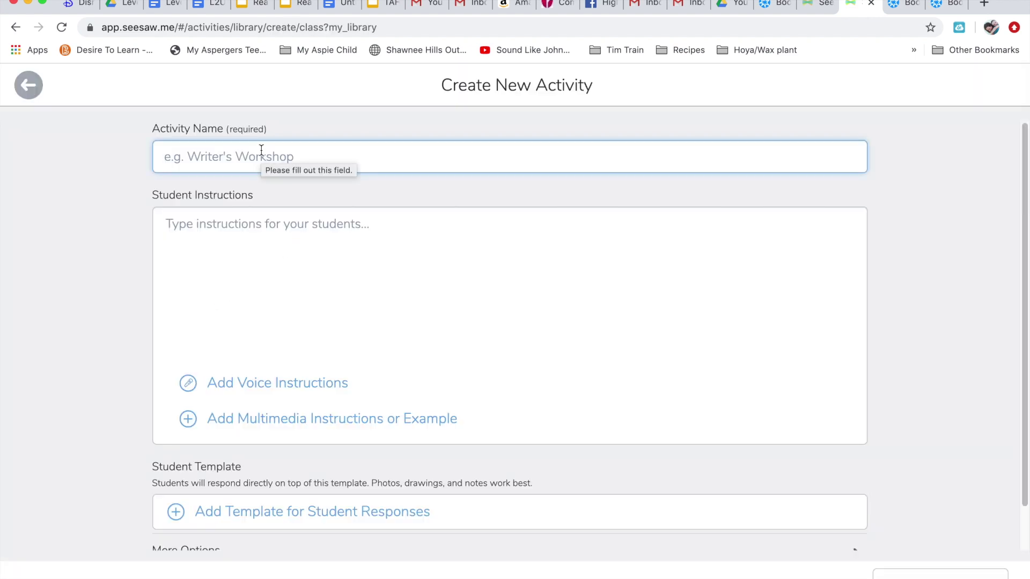
# Name the new activity 'Boom Learning Cards'.
pyautogui.write('Boom Lea3rni')
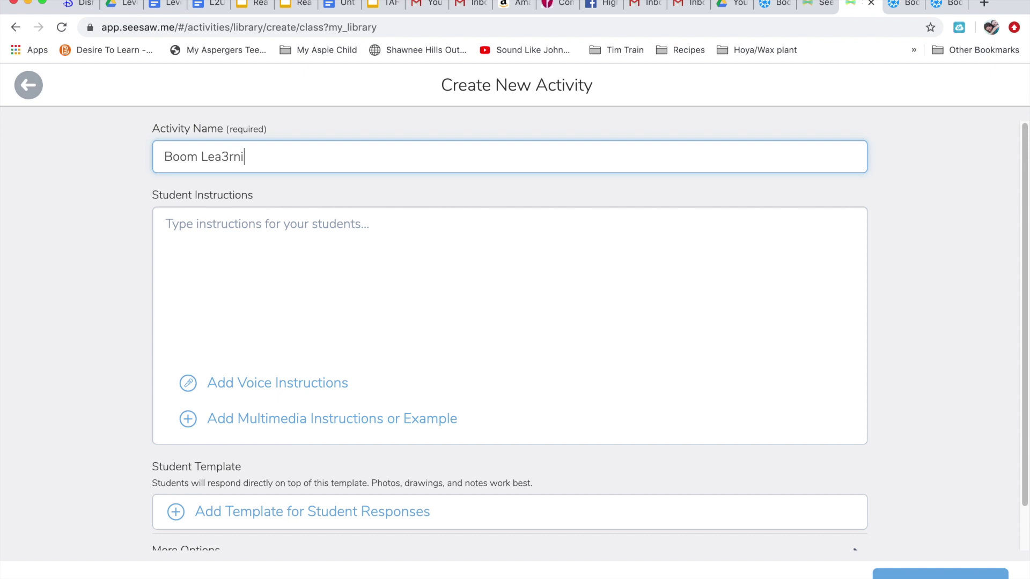
pyautogui.press('BackSpace')
pyautogui.press('BackSpace')
pyautogui.press('BackSpace')
pyautogui.write('rning a')
pyautogui.press('BackSpace')
pyautogui.write('CD')
pyautogui.press('BackSpace')
pyautogui.write('ards')
# Write student instructions with the login password and the pasted classroom link, then save the activity.
pyautogui.click(274, 247)
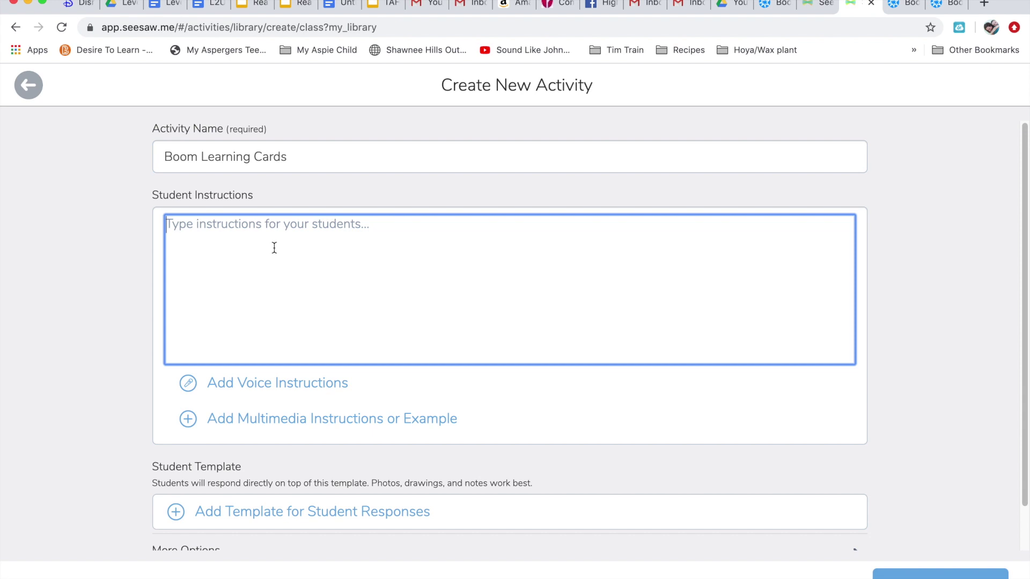
pyautogui.write('Follow this ')
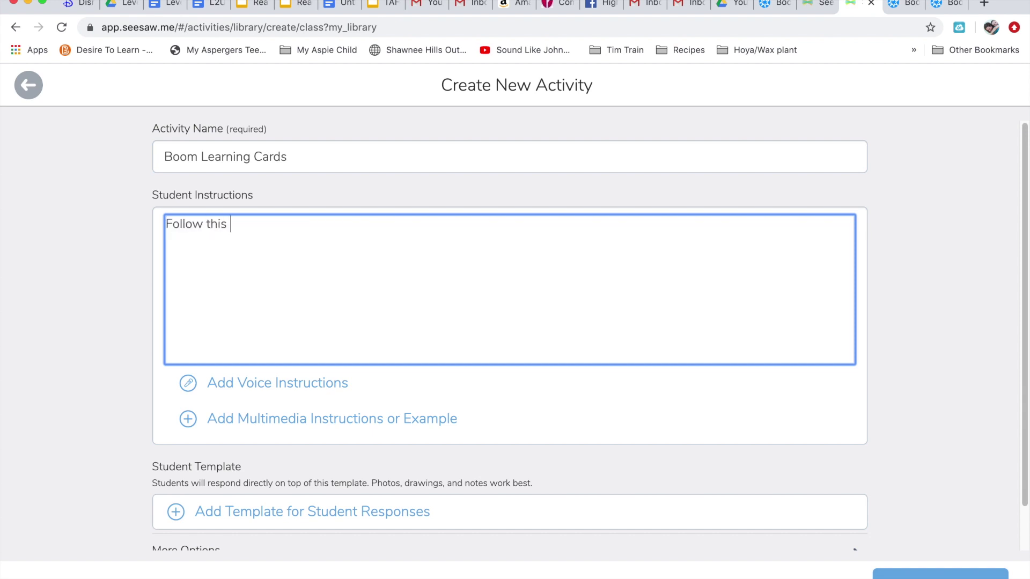
pyautogui.write('link and use the p')
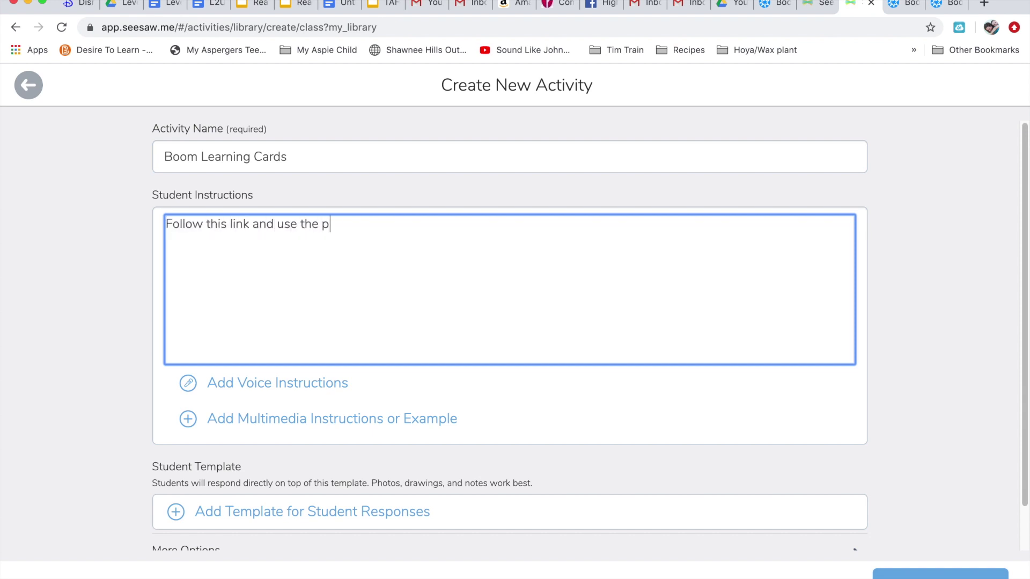
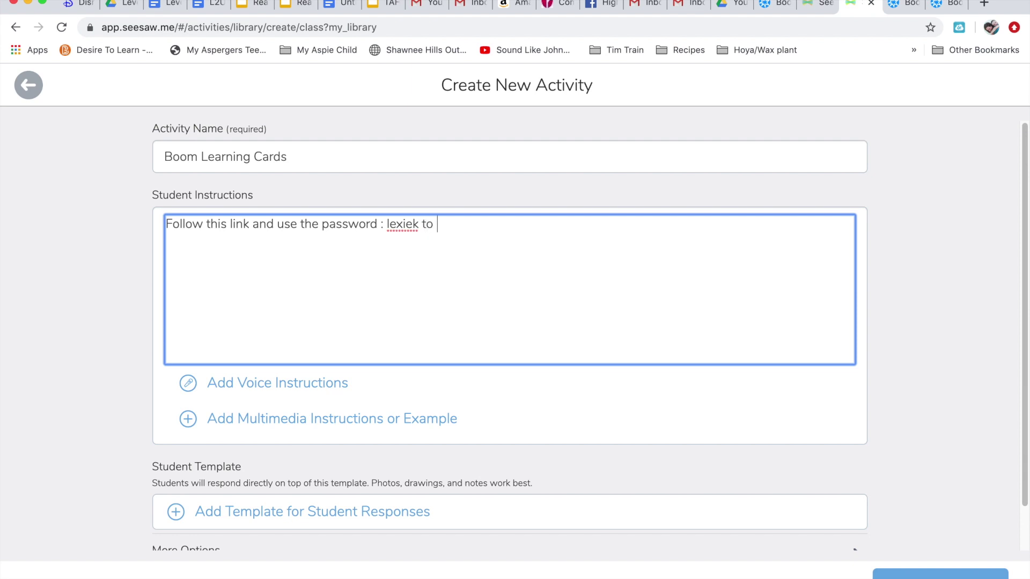
pyautogui.write('complete the decks assigne')
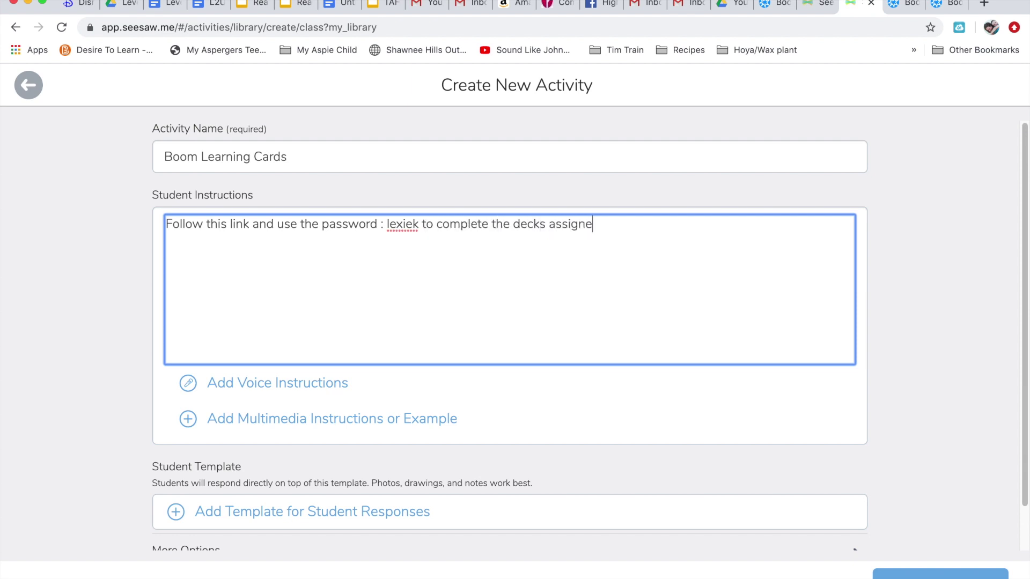
pyautogui.write('d to you!')
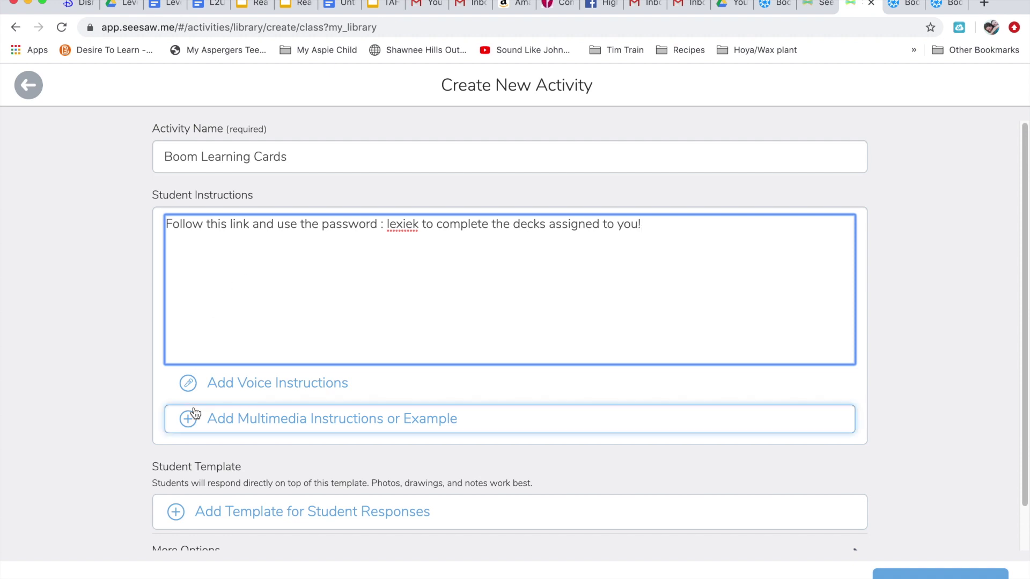
pyautogui.press('Return')
pyautogui.press('Return')
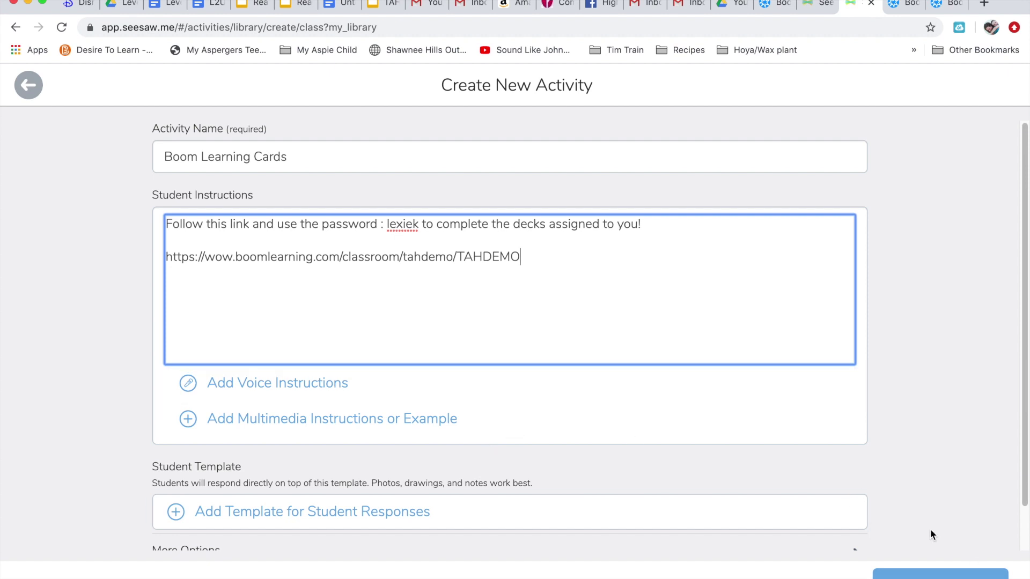
pyautogui.scroll(-2, 904, 503)
pyautogui.click(974, 573)
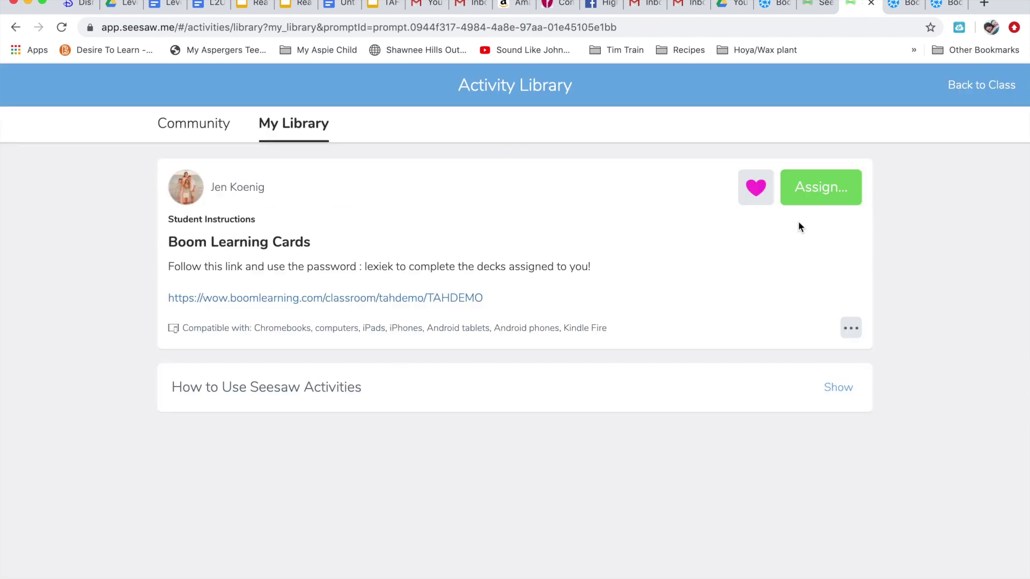
# Limit the Boom Learning Cards assignment in TAH Demo Class to a single student.
pyautogui.click(844, 186)
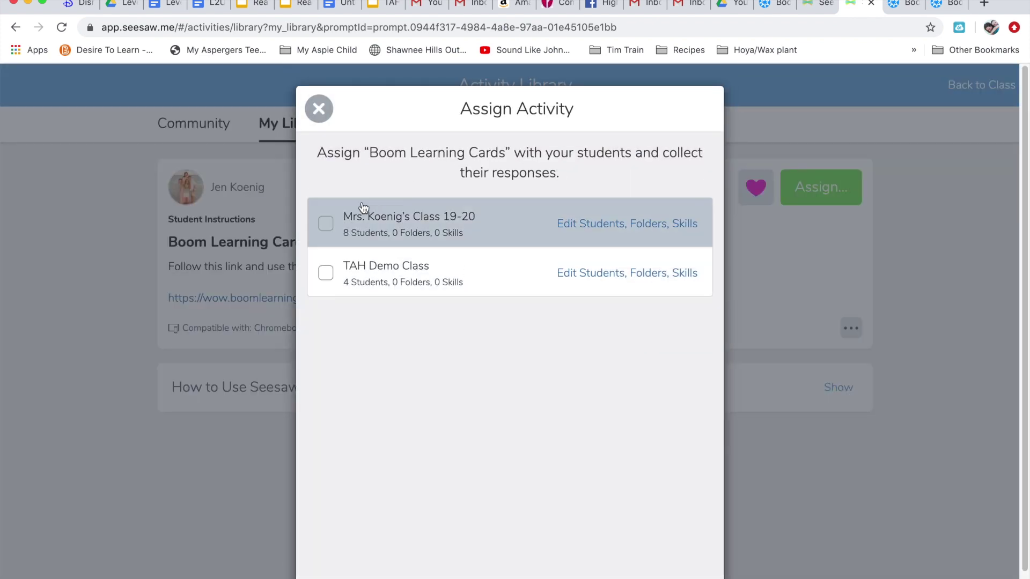
pyautogui.click(603, 273)
pyautogui.click(416, 353)
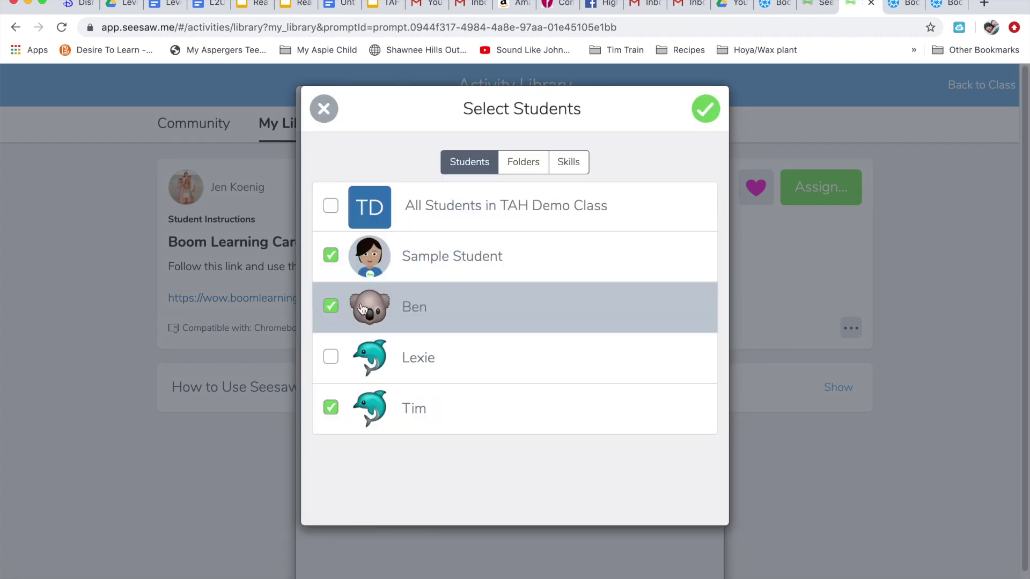
pyautogui.click(337, 308)
pyautogui.click(330, 257)
pyautogui.click(329, 409)
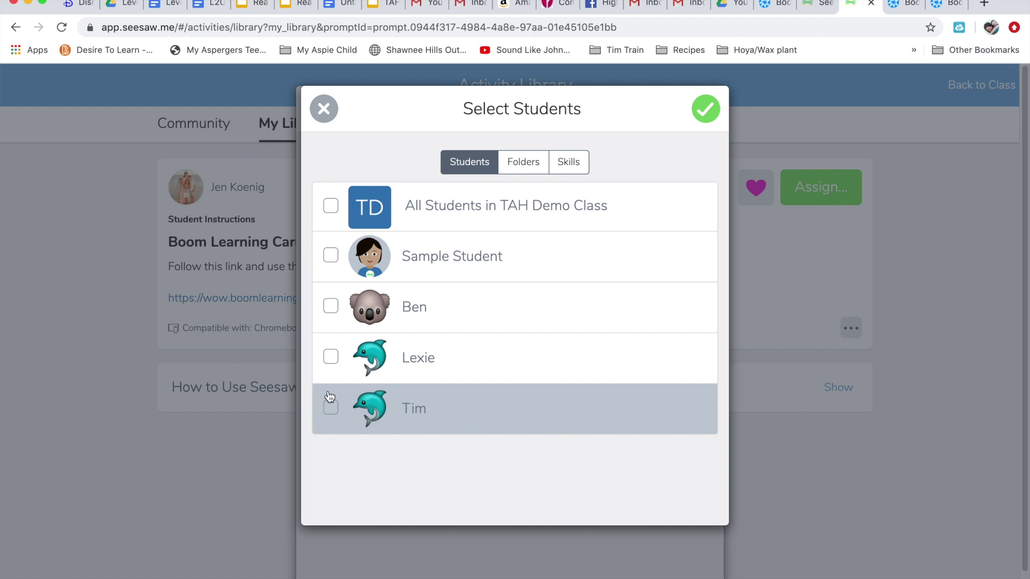
pyautogui.click(326, 363)
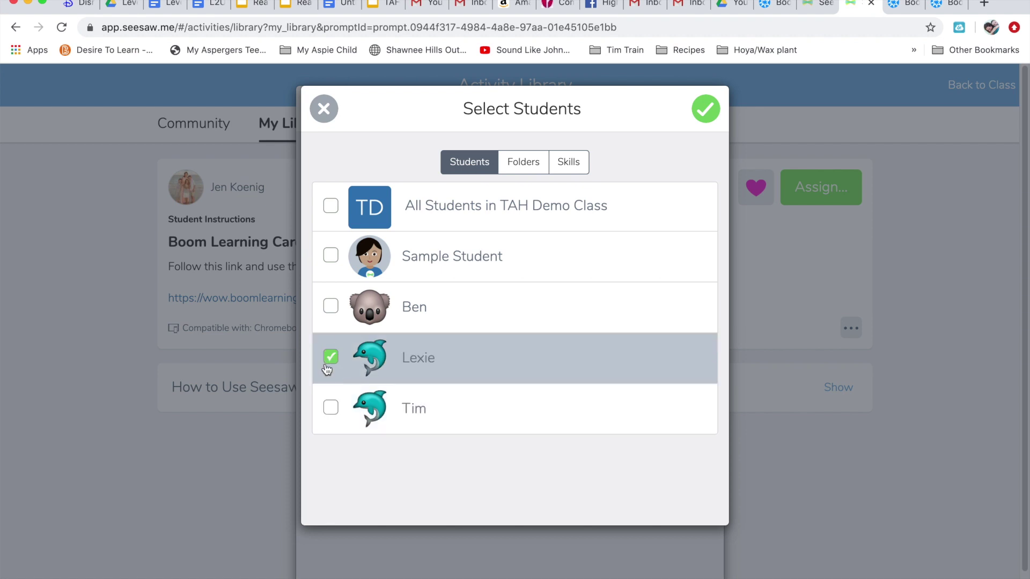
pyautogui.click(705, 110)
# Assign the activity, decline emailing other teachers, and go back to the class page.
pyautogui.click(655, 578)
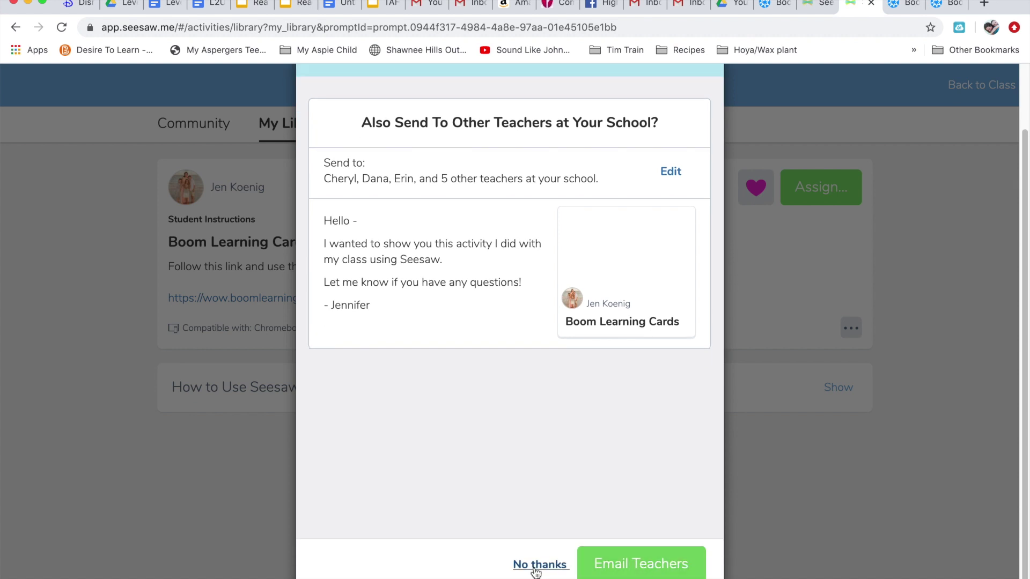
pyautogui.click(539, 563)
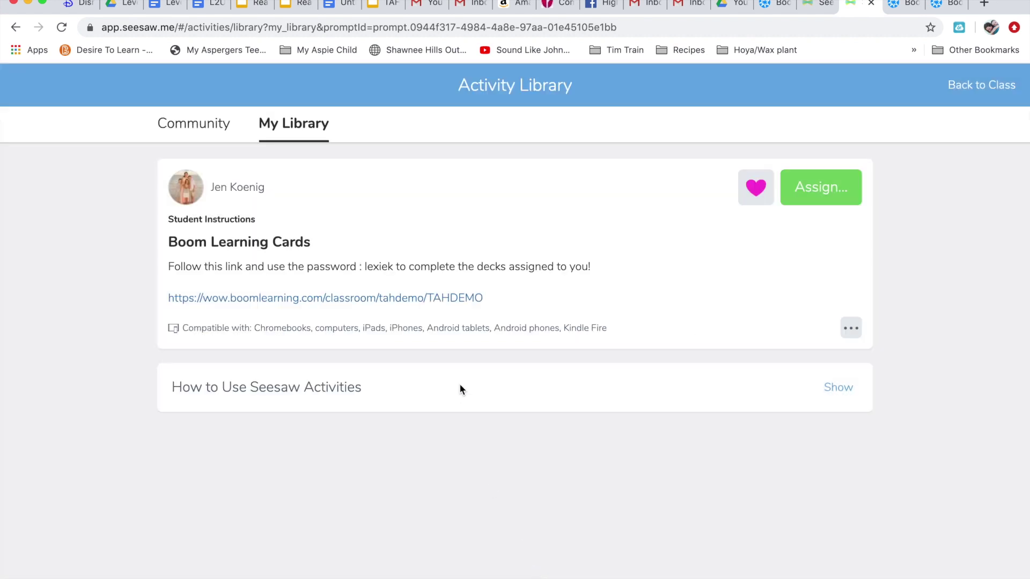
pyautogui.click(988, 99)
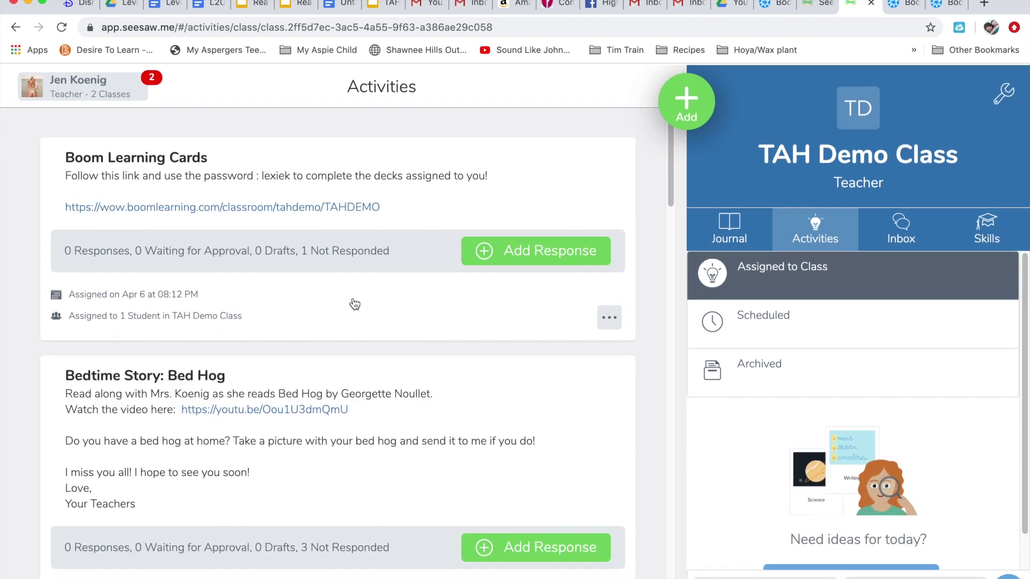
# Open the Boom Learning classroom link and sign in as a student with their password.
pyautogui.click(285, 206)
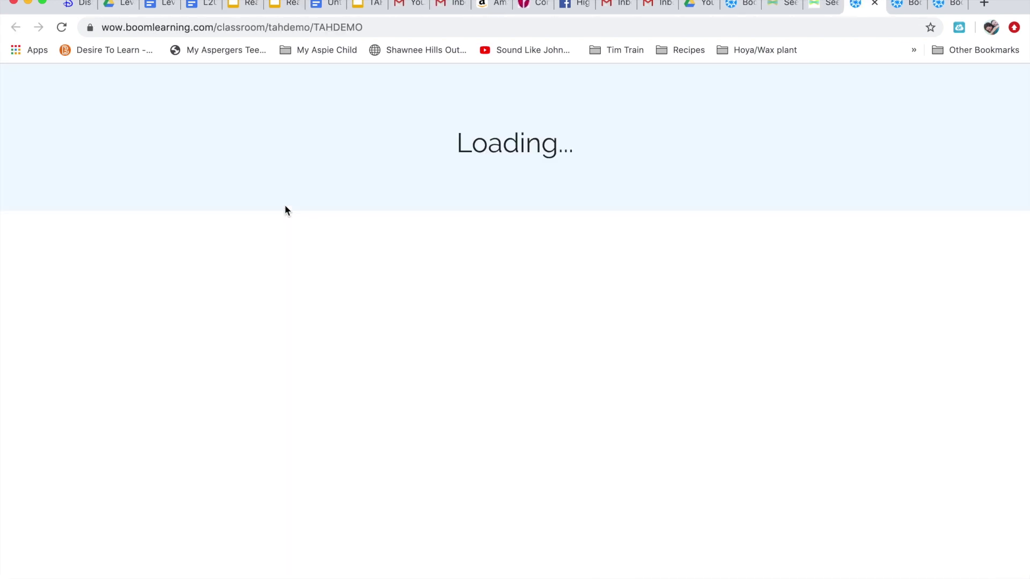
pyautogui.click(622, 268)
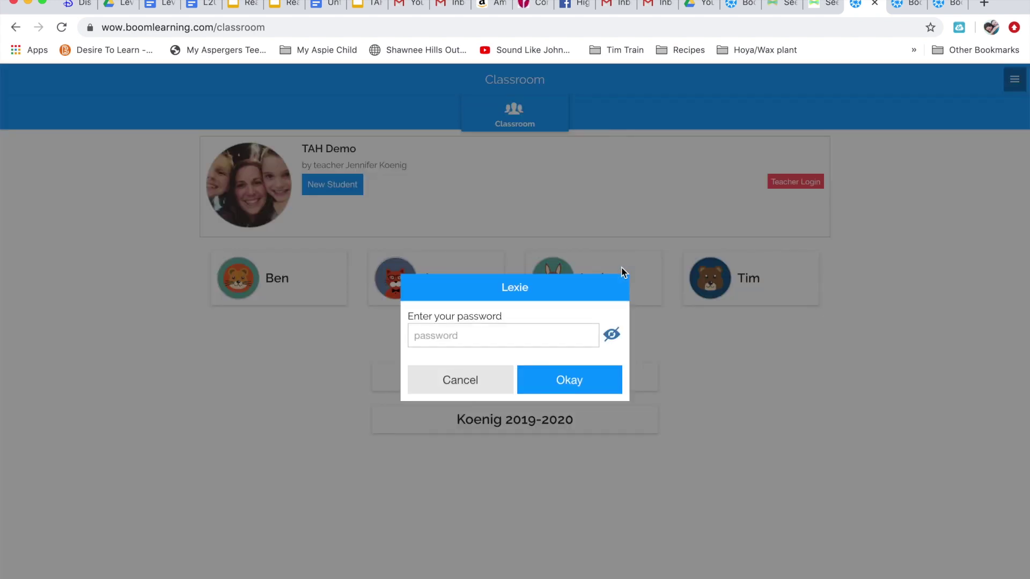
pyautogui.click(460, 391)
pyautogui.click(277, 279)
pyautogui.click(495, 334)
pyautogui.press('Return')
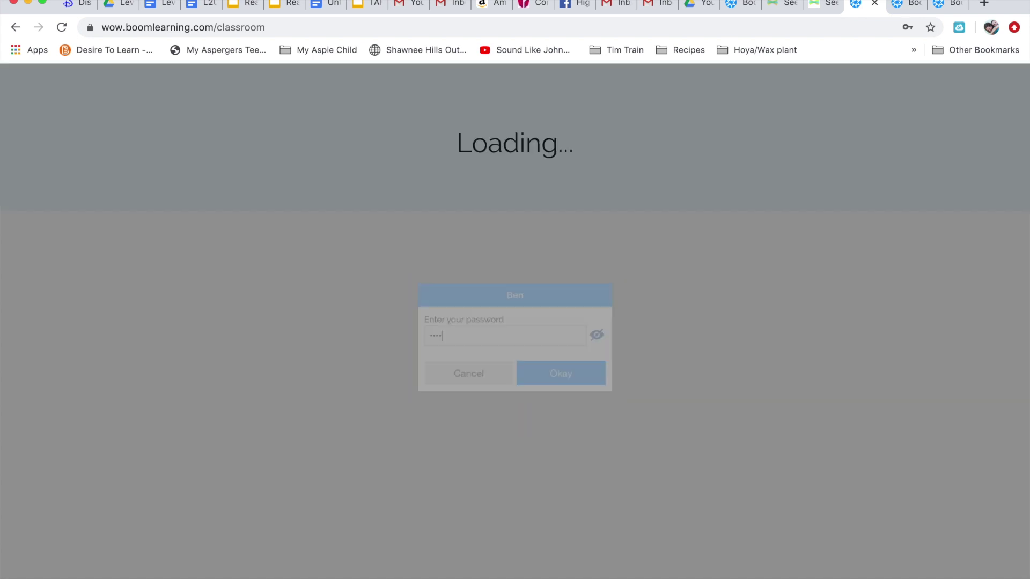
# Scroll through Decks Assigned, including Lowercase to Uppercase, Non-Identical Matching and Quantity to Number 1-5.
pyautogui.scroll(-4, 565, 369)
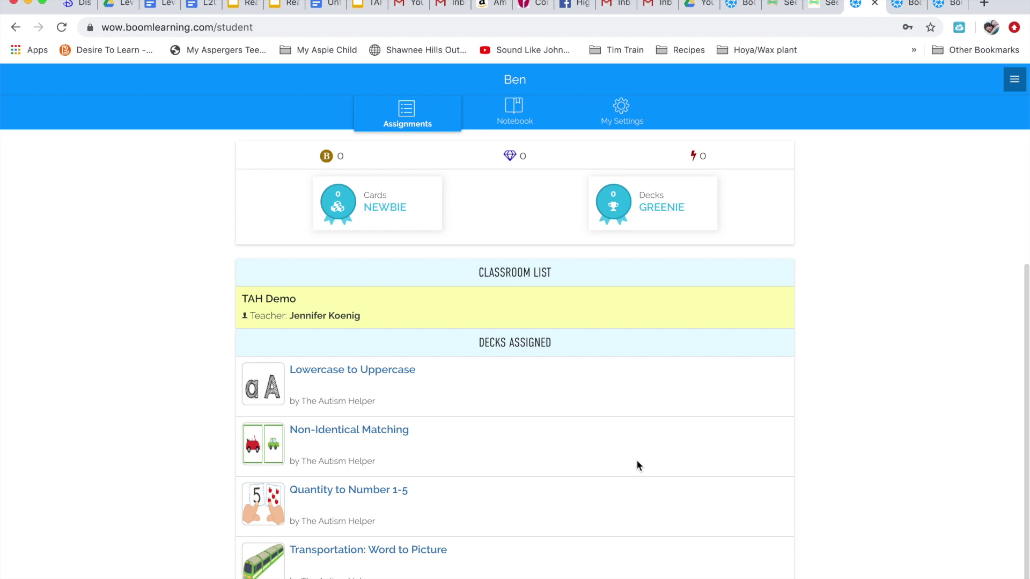
pyautogui.scroll(4, 637, 463)
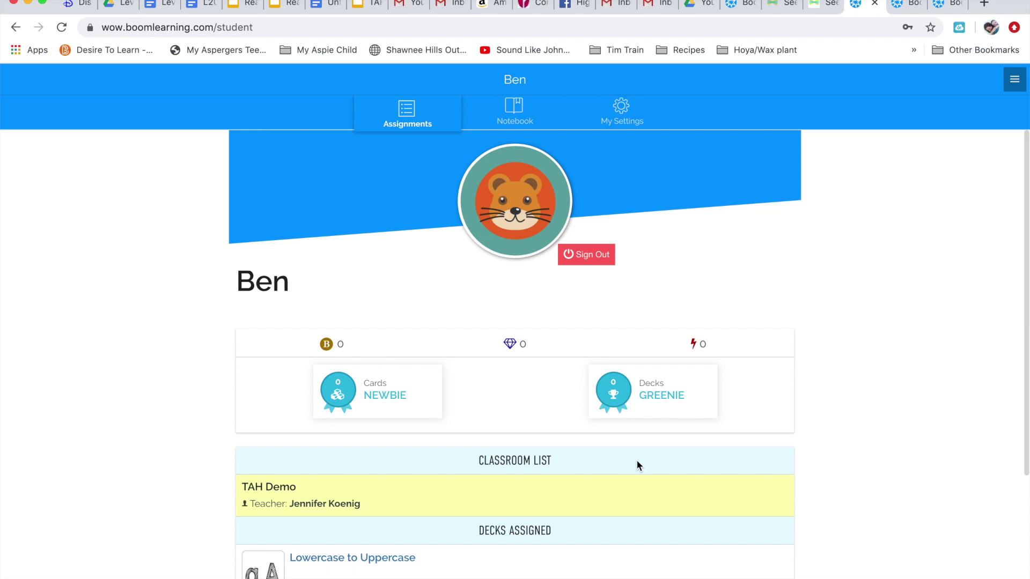
pyautogui.scroll(-3, 637, 465)
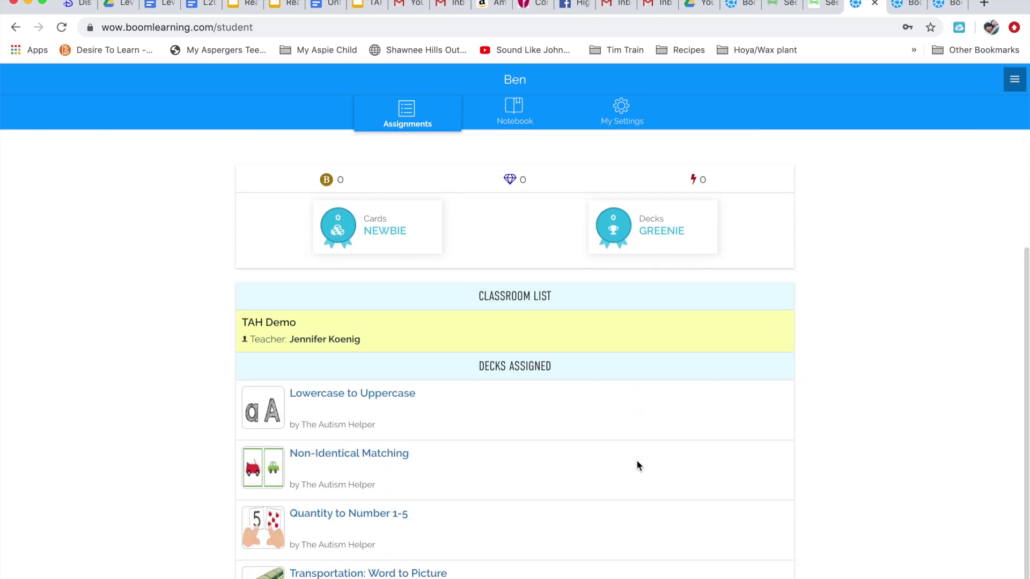
pyautogui.scroll(-1, 838, 466)
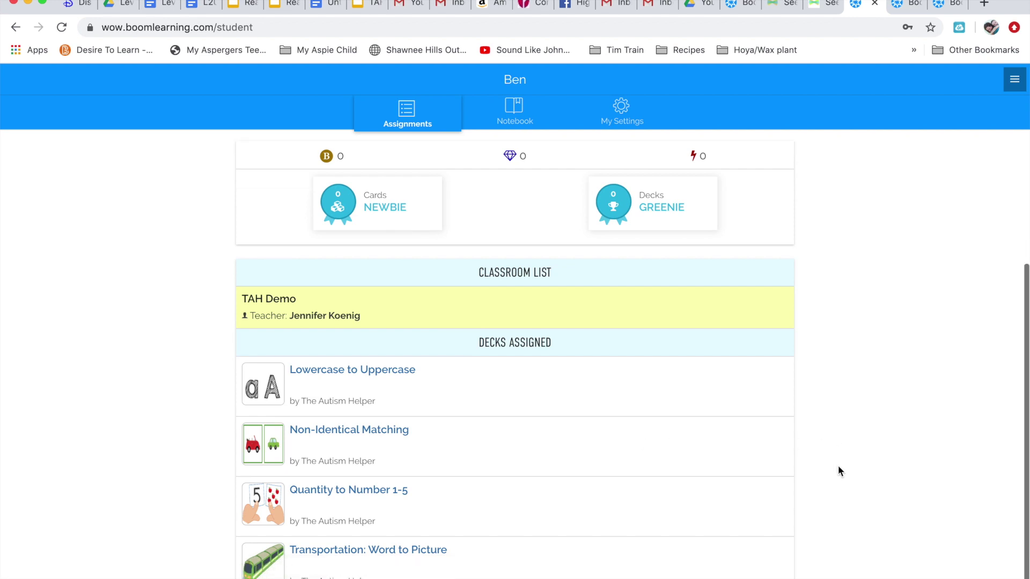